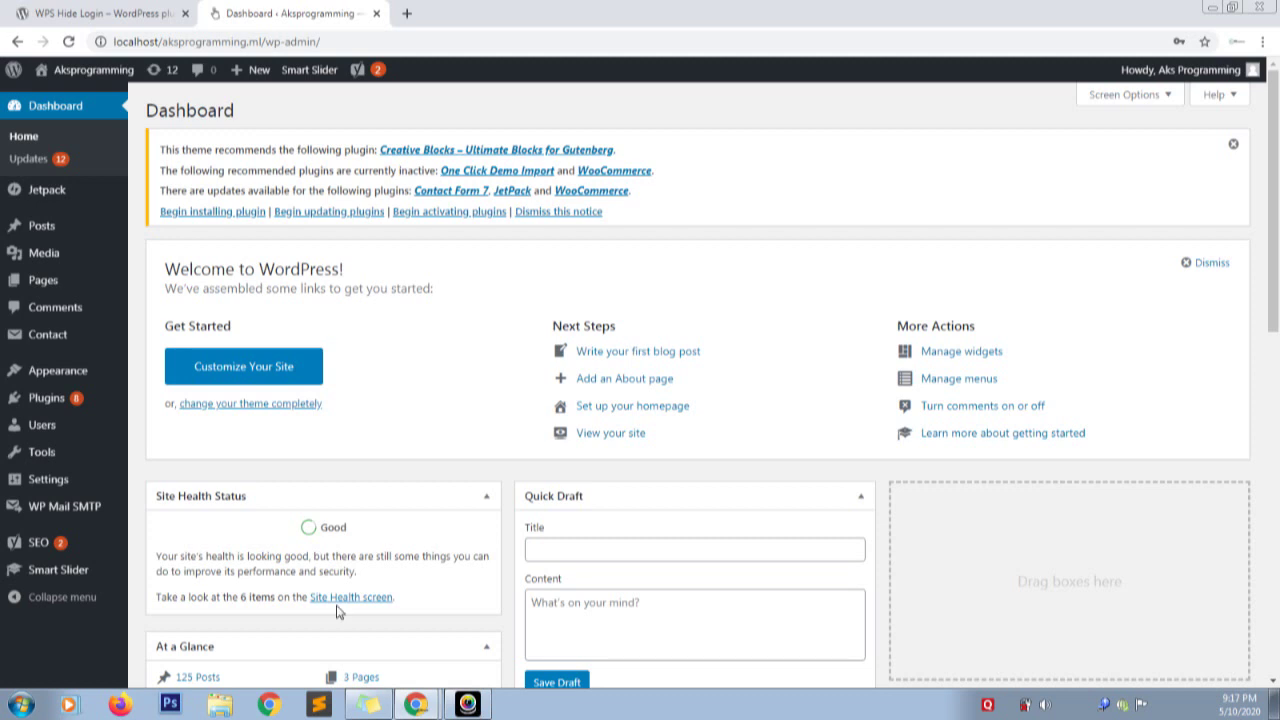
View the WPS Hide Login plugin page and switch to the incognito window showing the site's login page
left_click(88, 8)
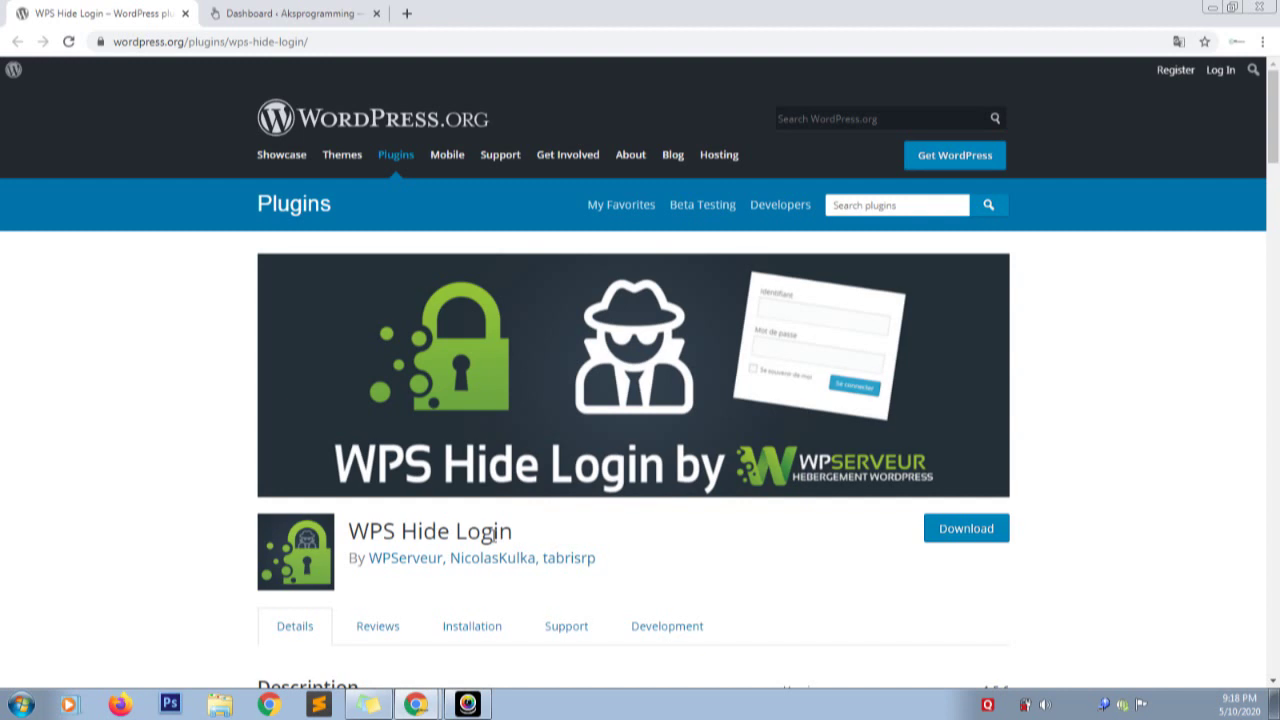
left_click(420, 708)
left_click(457, 677)
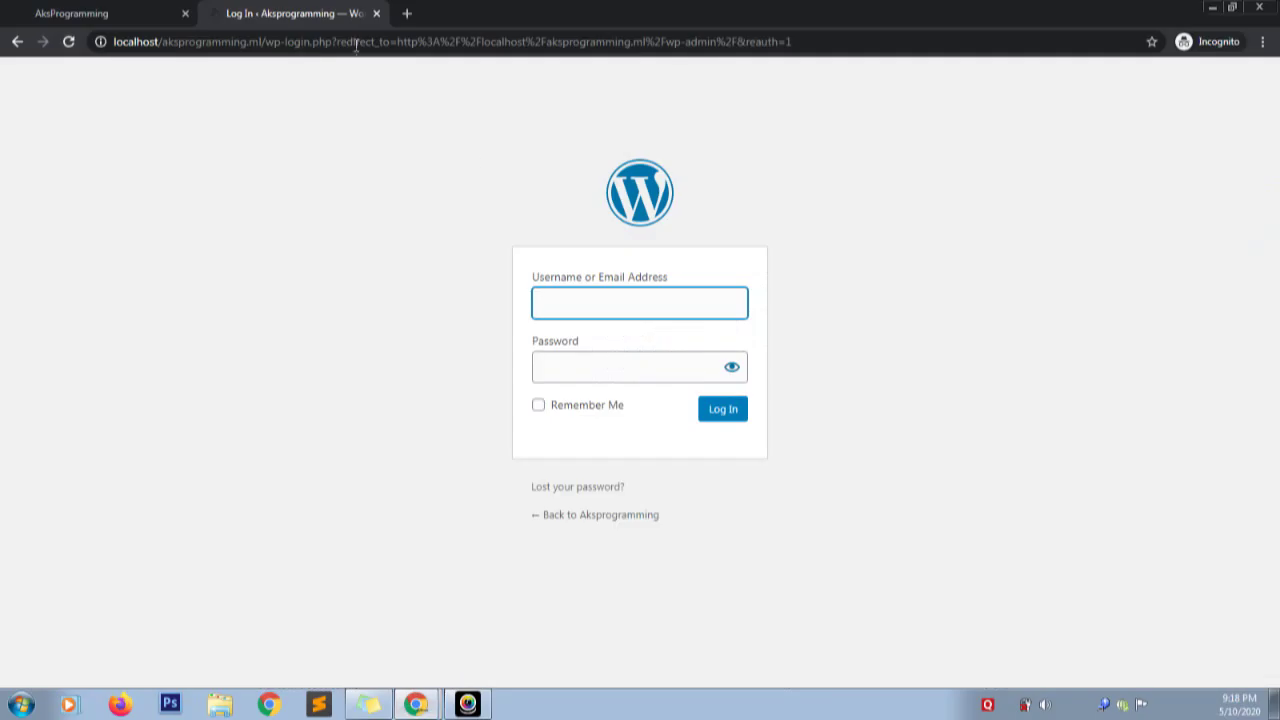
Remove the redirect parameters from the login page address, leaving localhost/aksprogramming.ml/wp-login.php
left_click(386, 44)
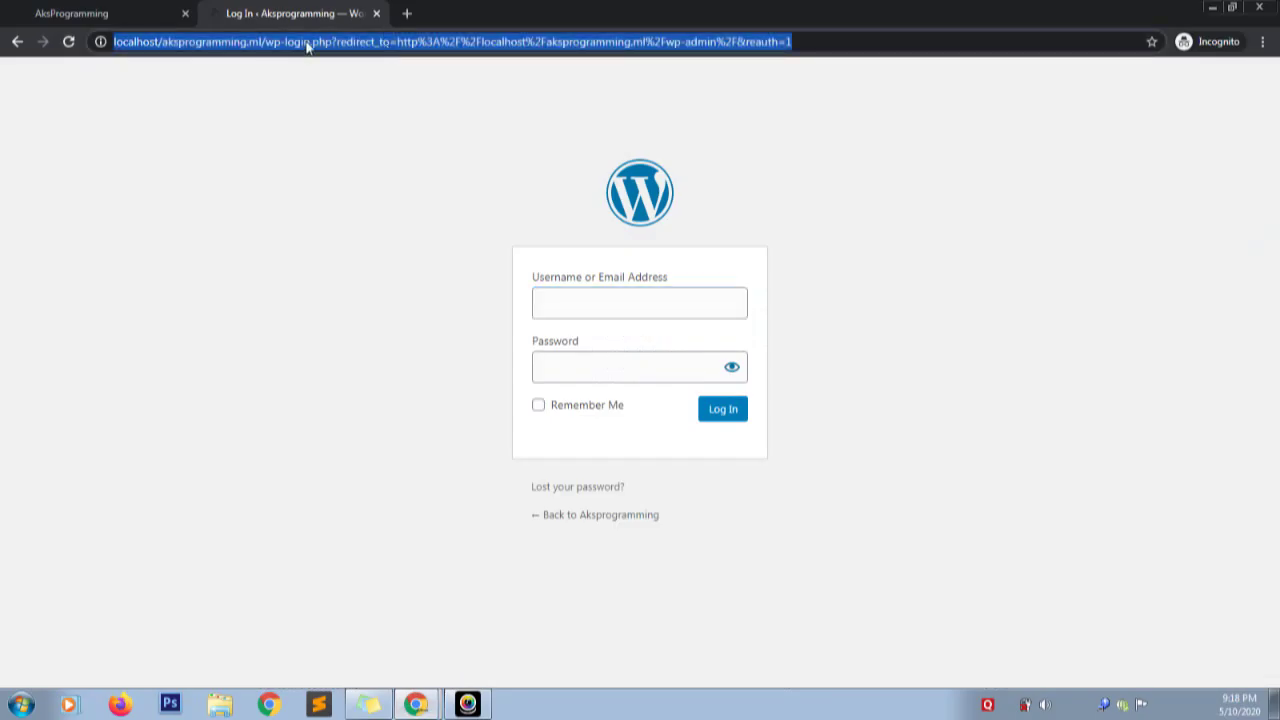
left_click(803, 41)
left_click_drag(747, 42, 725, 45)
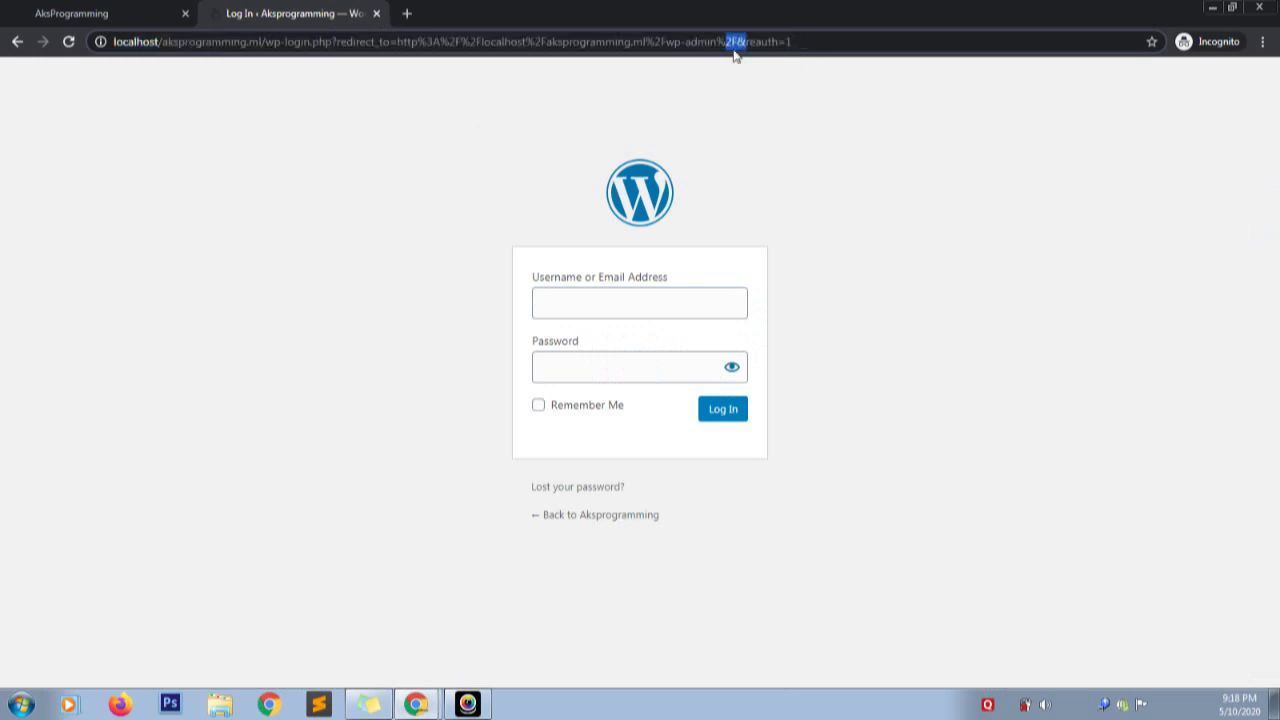
left_click_drag(808, 41, 335, 44)
key("BackSpace")
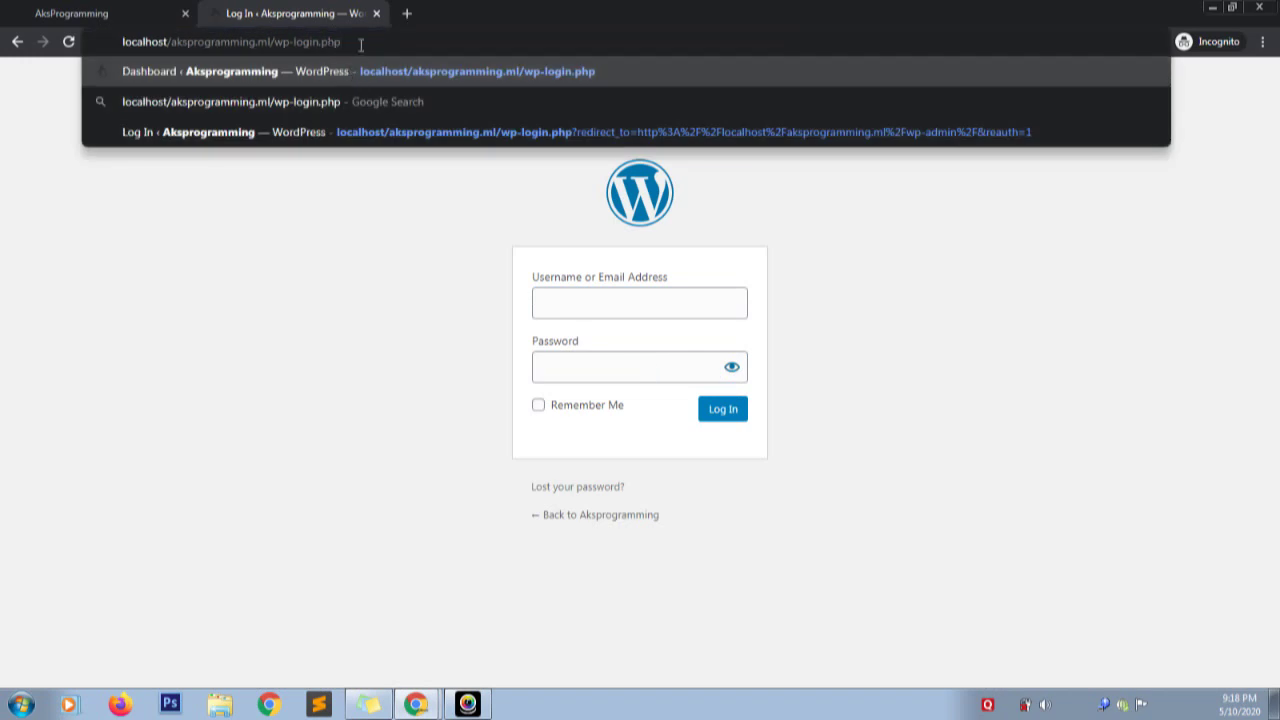
left_click(376, 297)
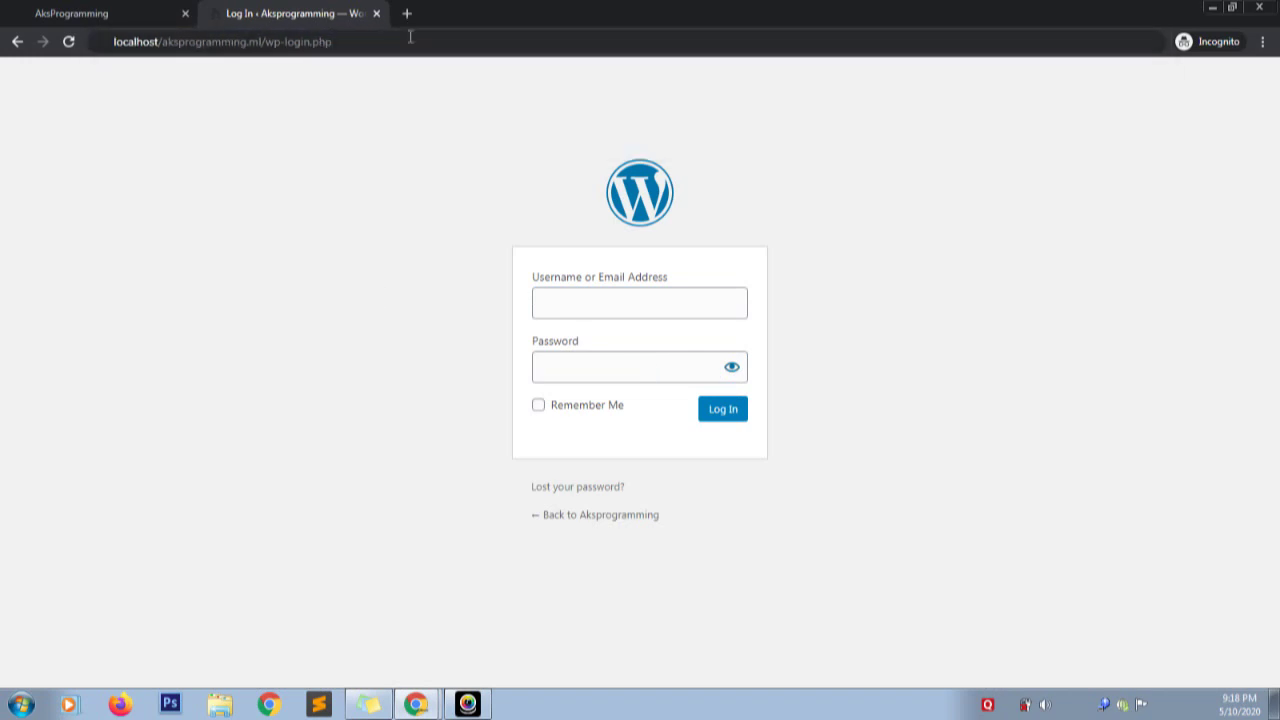
Examine the wp-login.php part of the address and the username field of the login form
left_click_drag(336, 42, 266, 42)
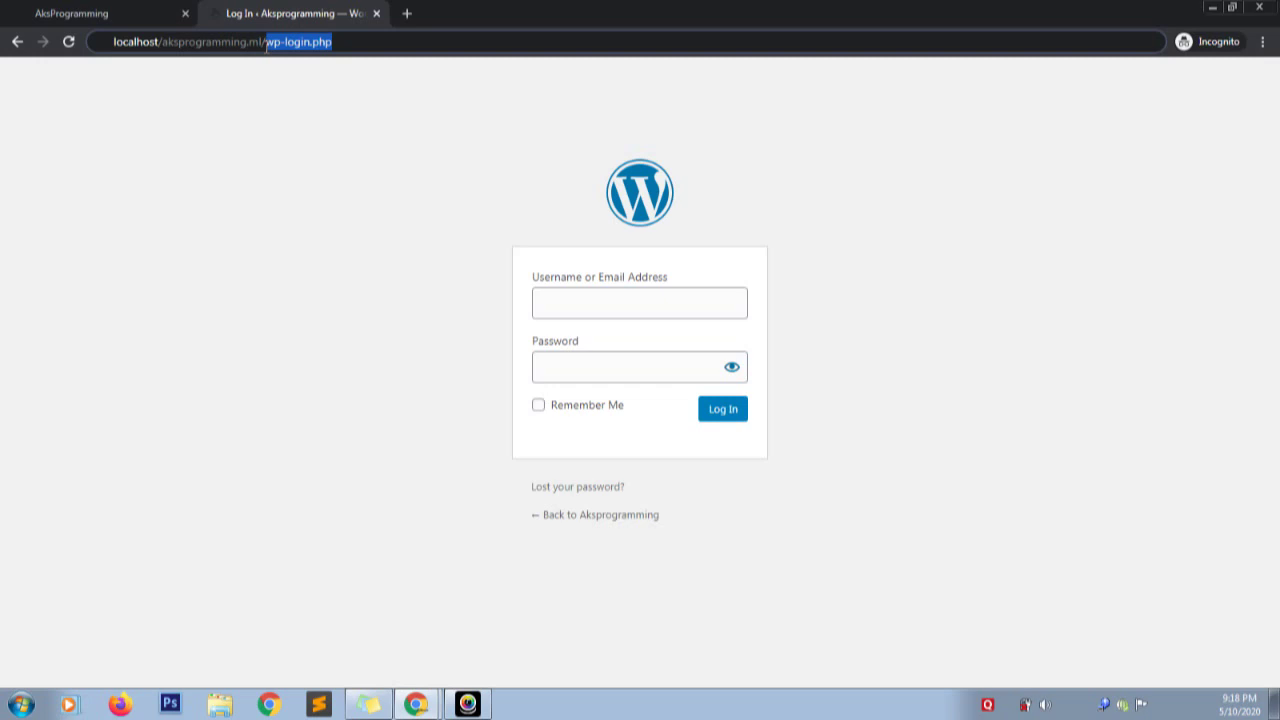
left_click(347, 44)
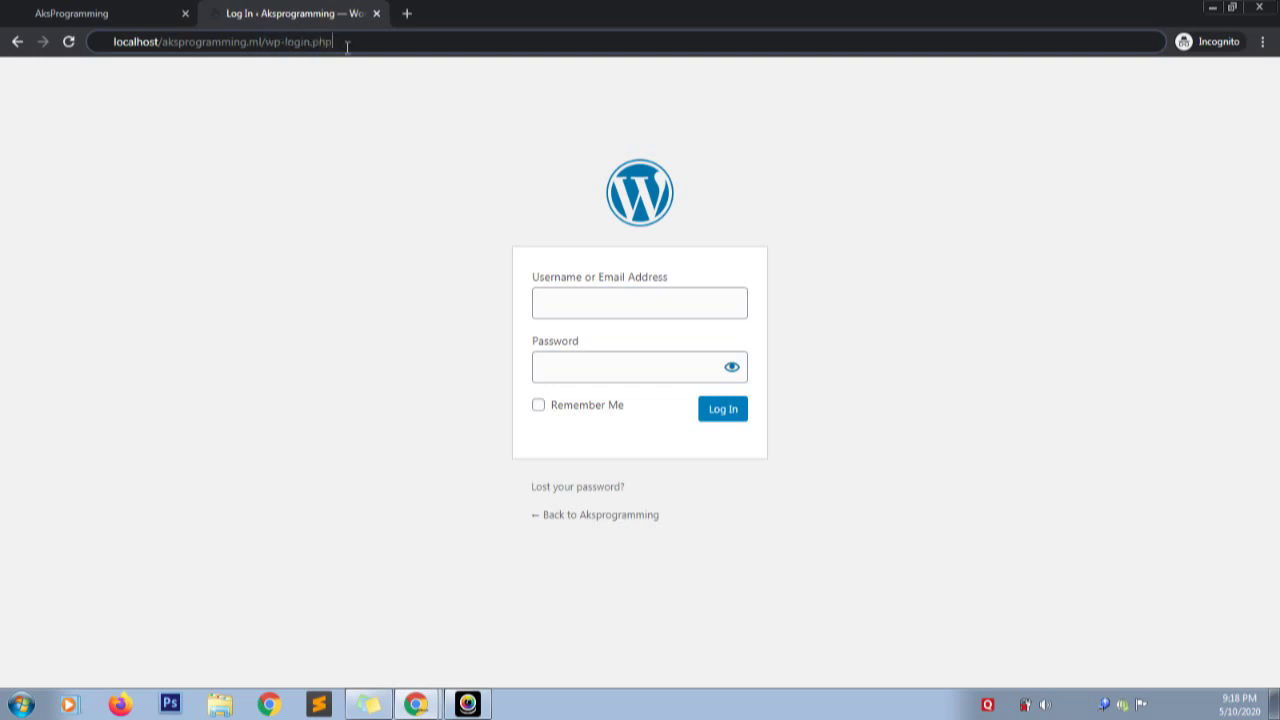
left_click(567, 307)
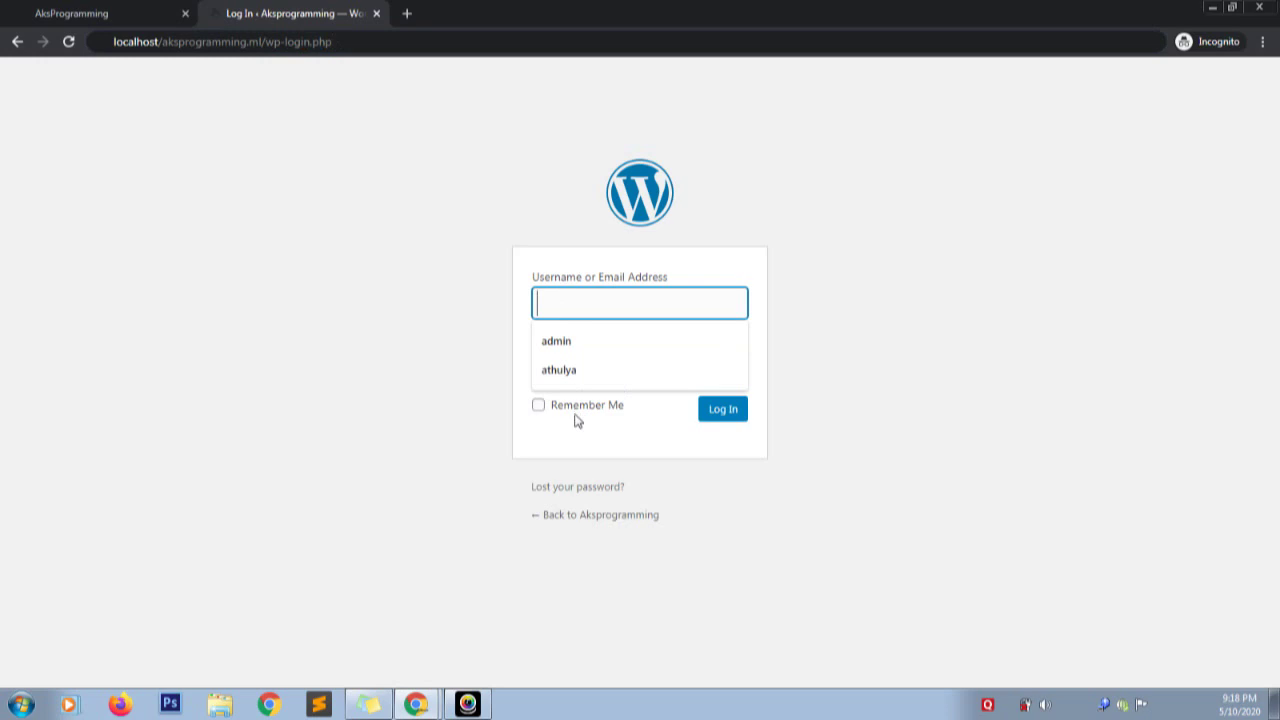
left_click(420, 289)
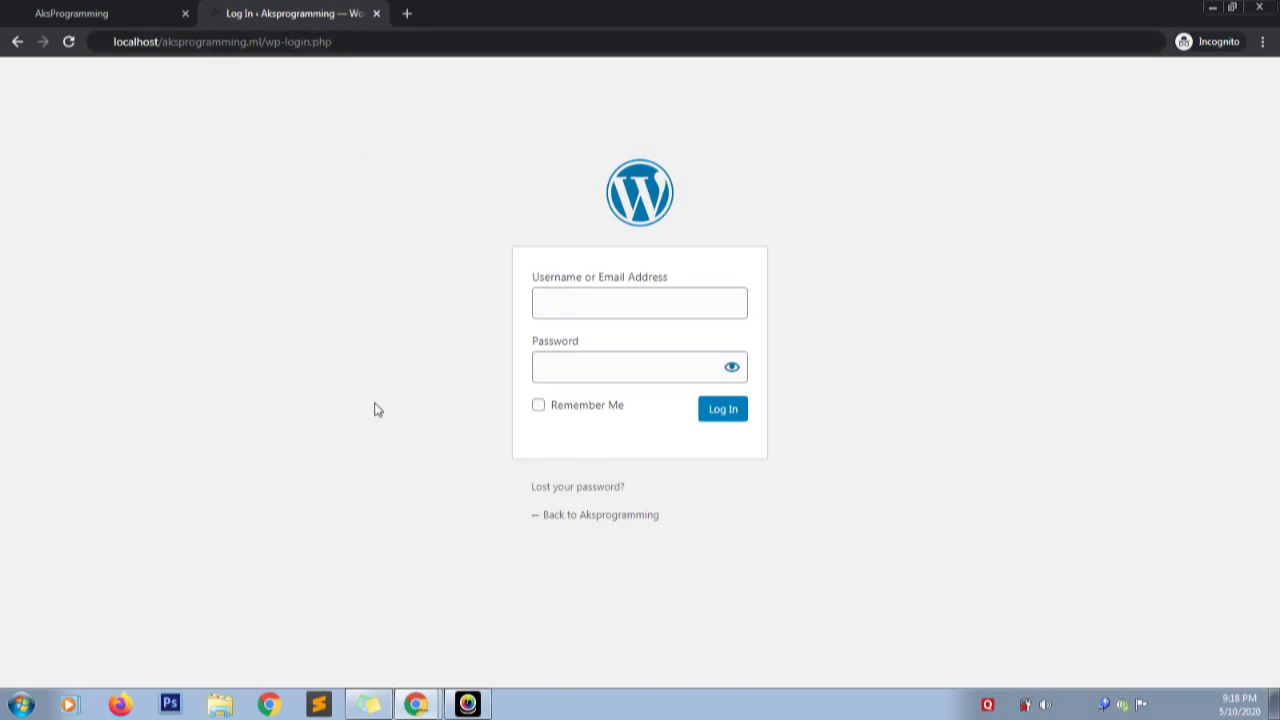
left_click(377, 39)
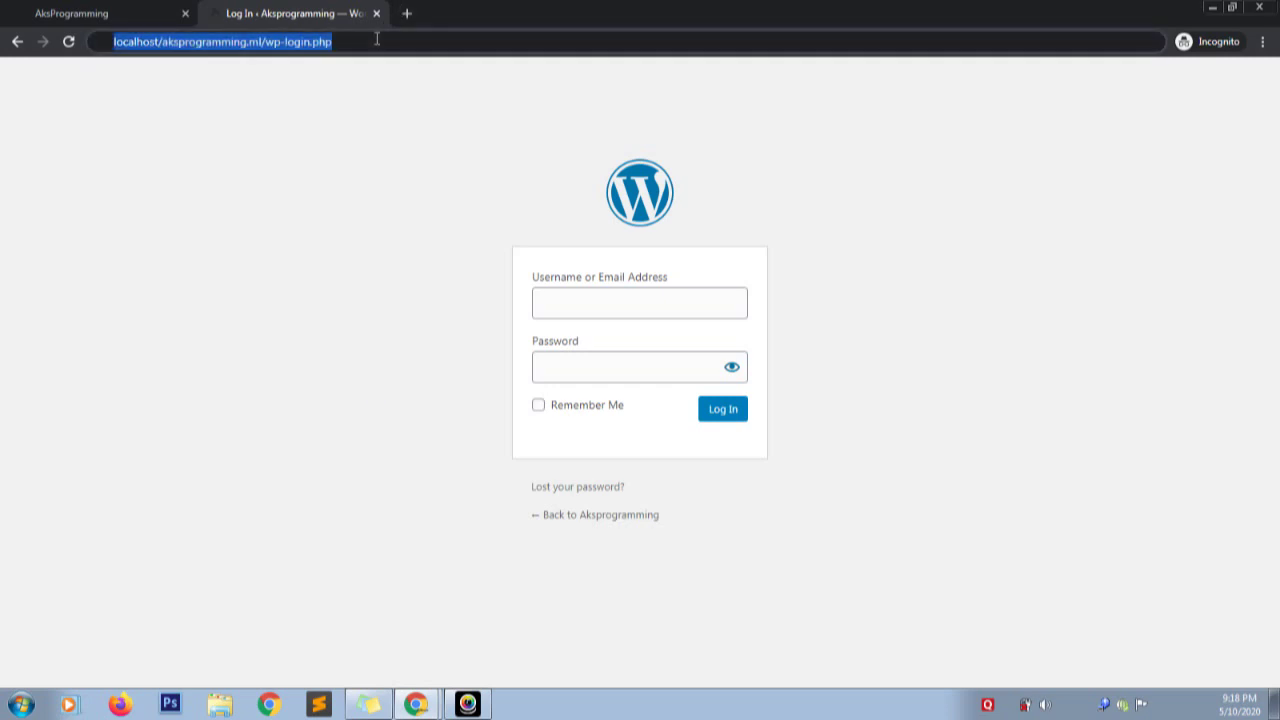
Return to the WordPress dashboard in the regular browser window and open the page for adding new plugins
left_click(416, 704)
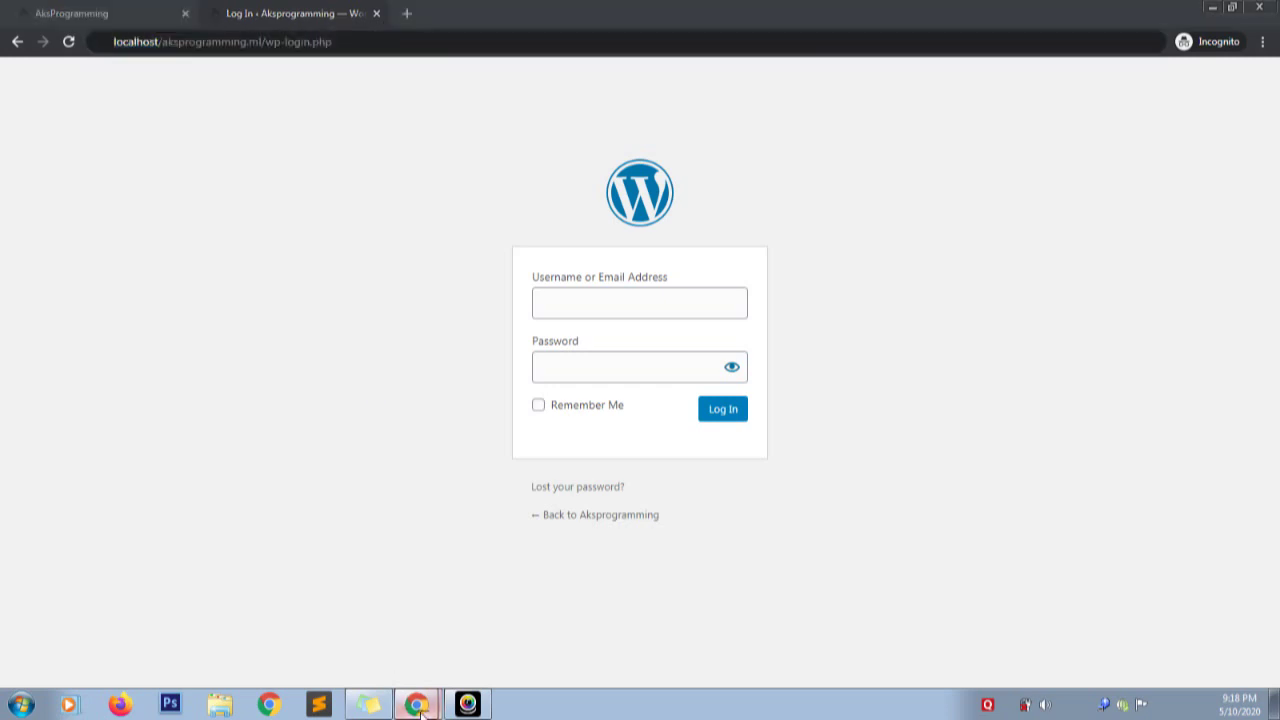
left_click(395, 655)
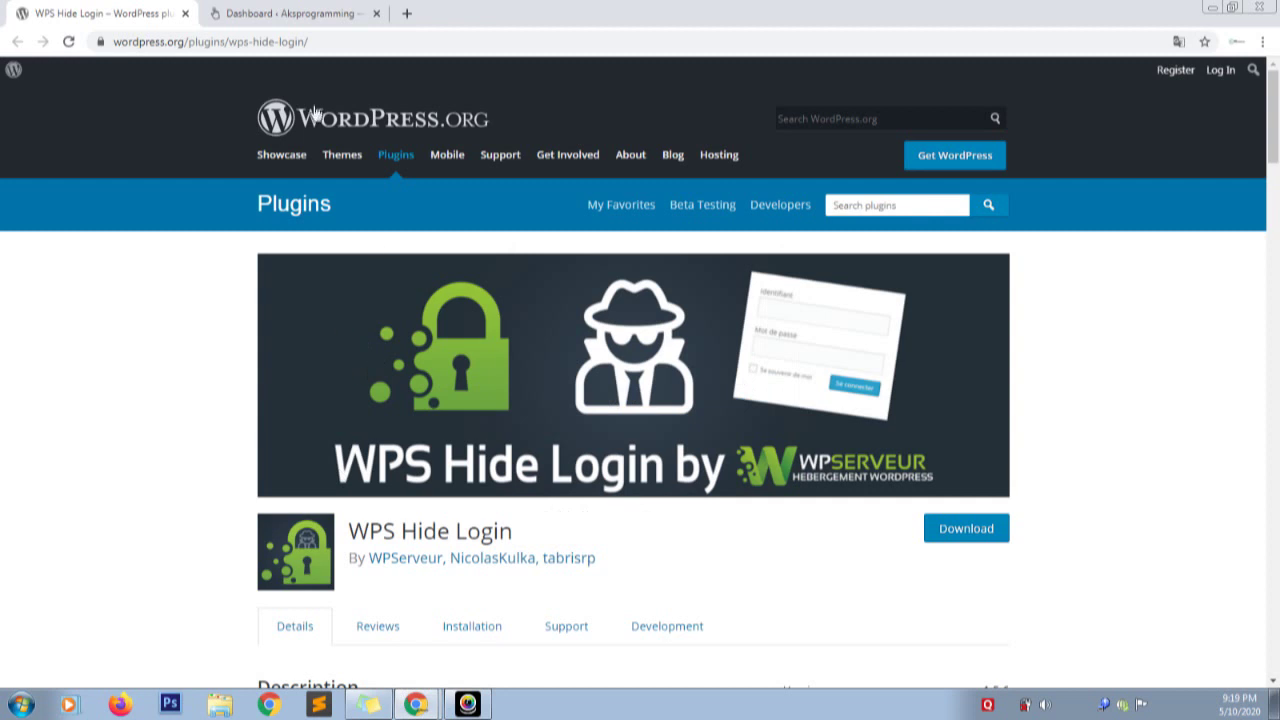
left_click(272, 22)
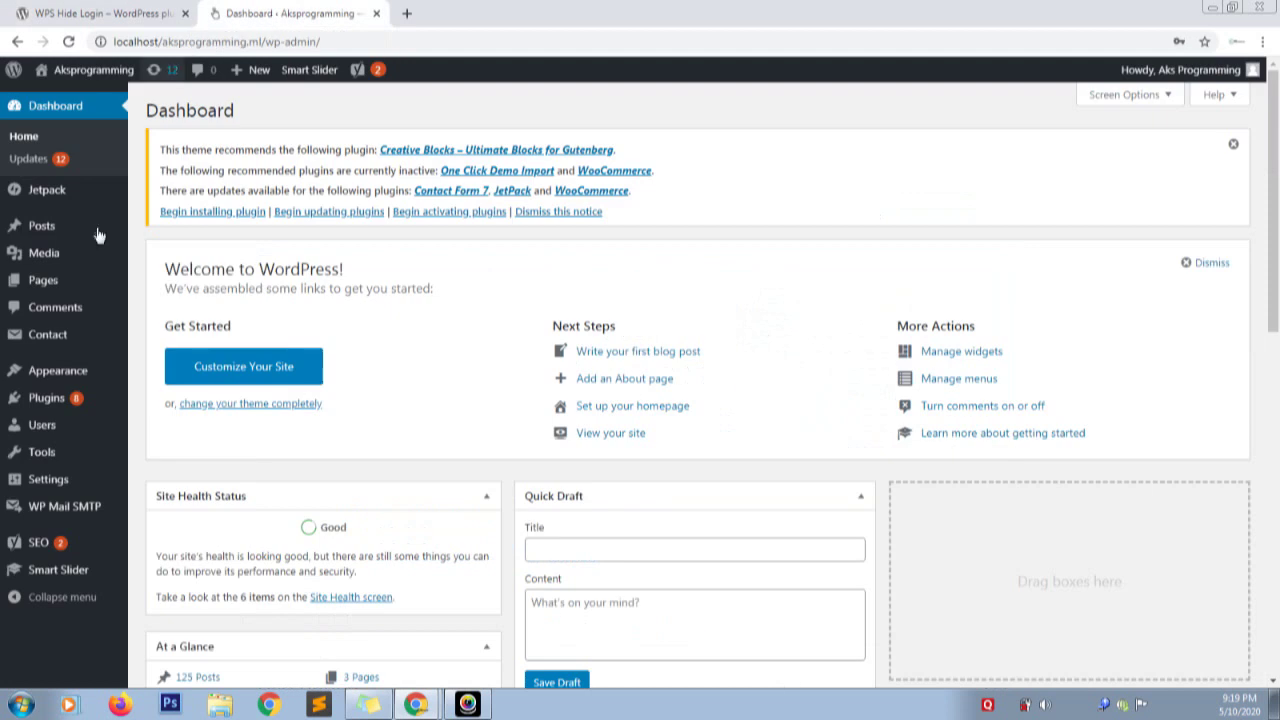
mouse_move(58, 402)
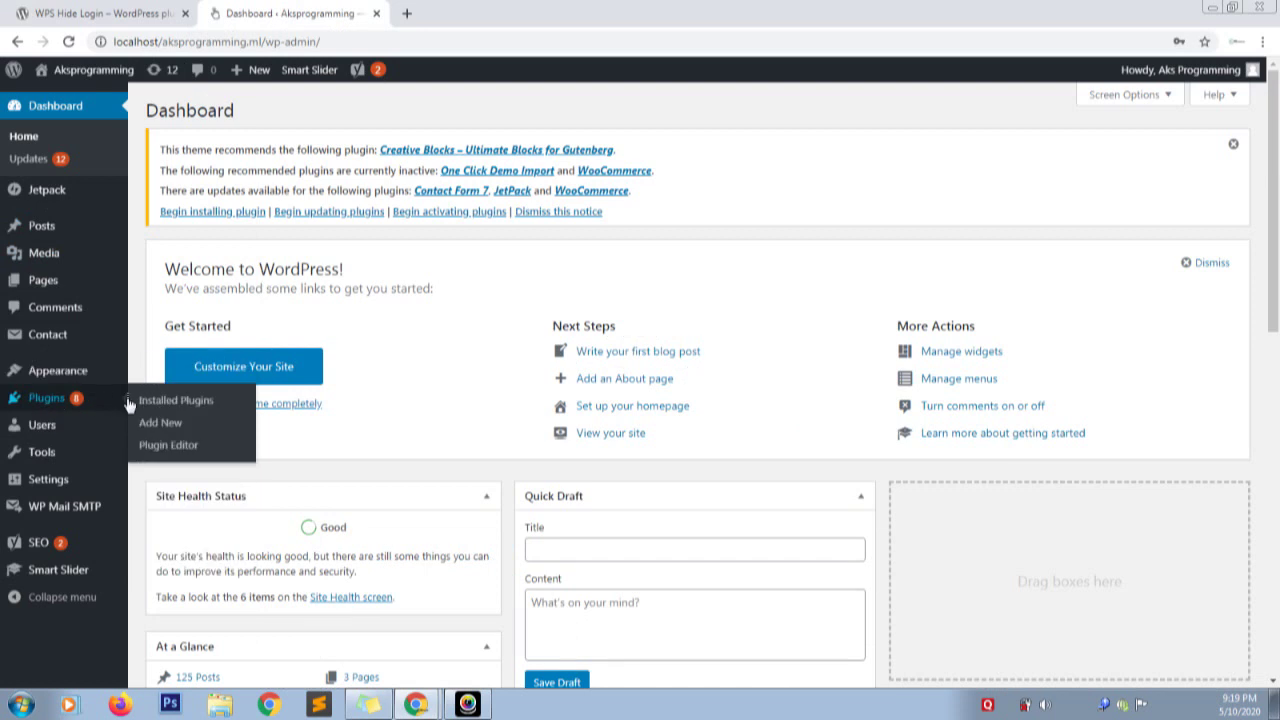
left_click(164, 426)
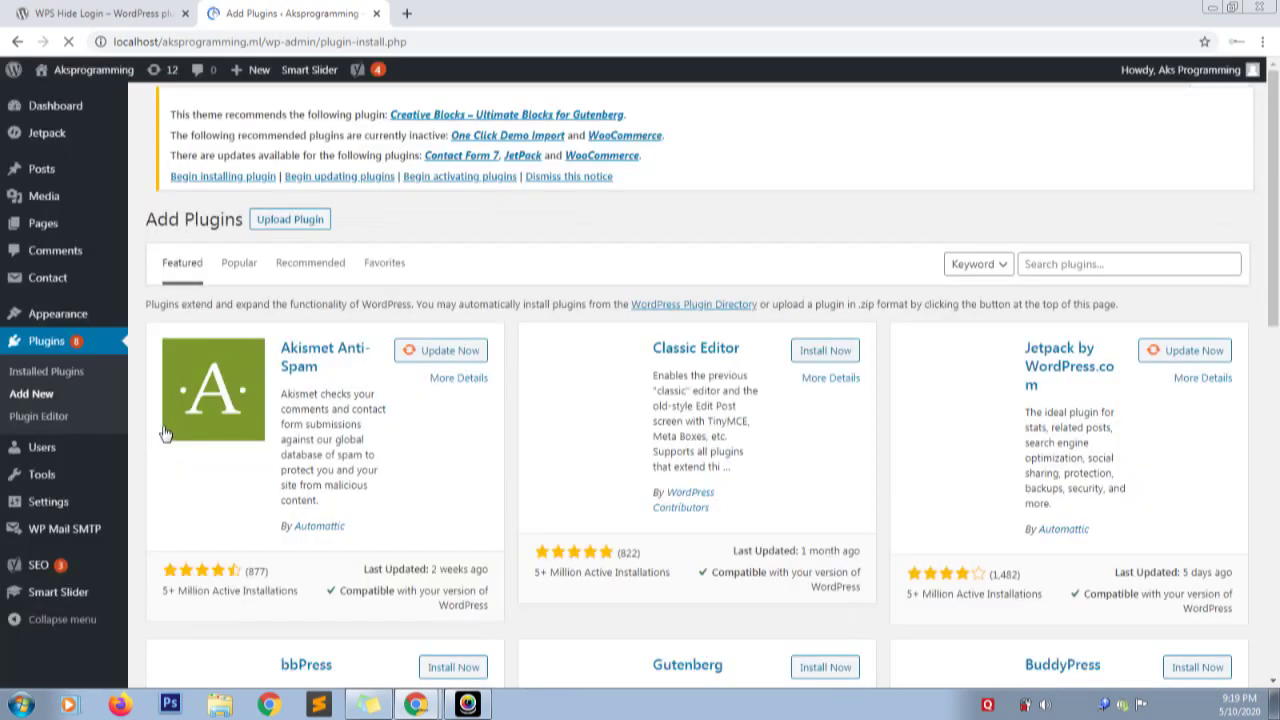
Find the WPS Hide Login plugin by searching for "wps hide", and install and activate it
left_click(1083, 273)
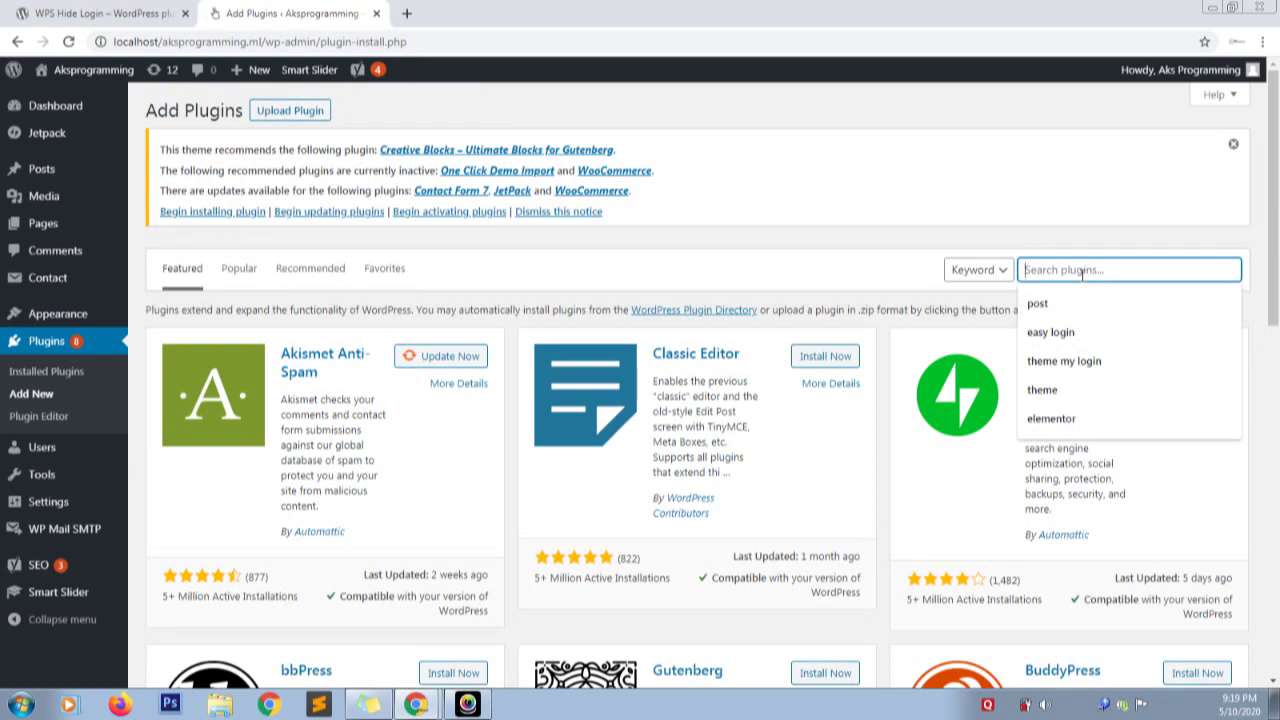
type("wps ")
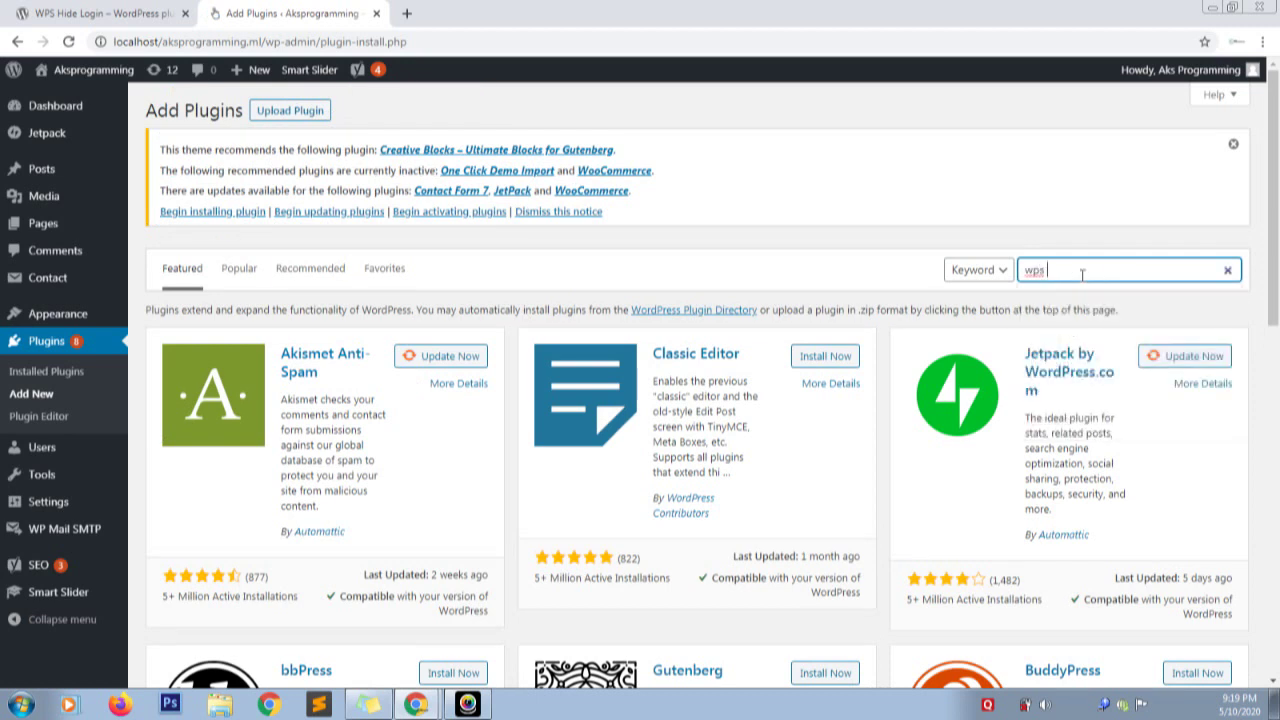
type("hide")
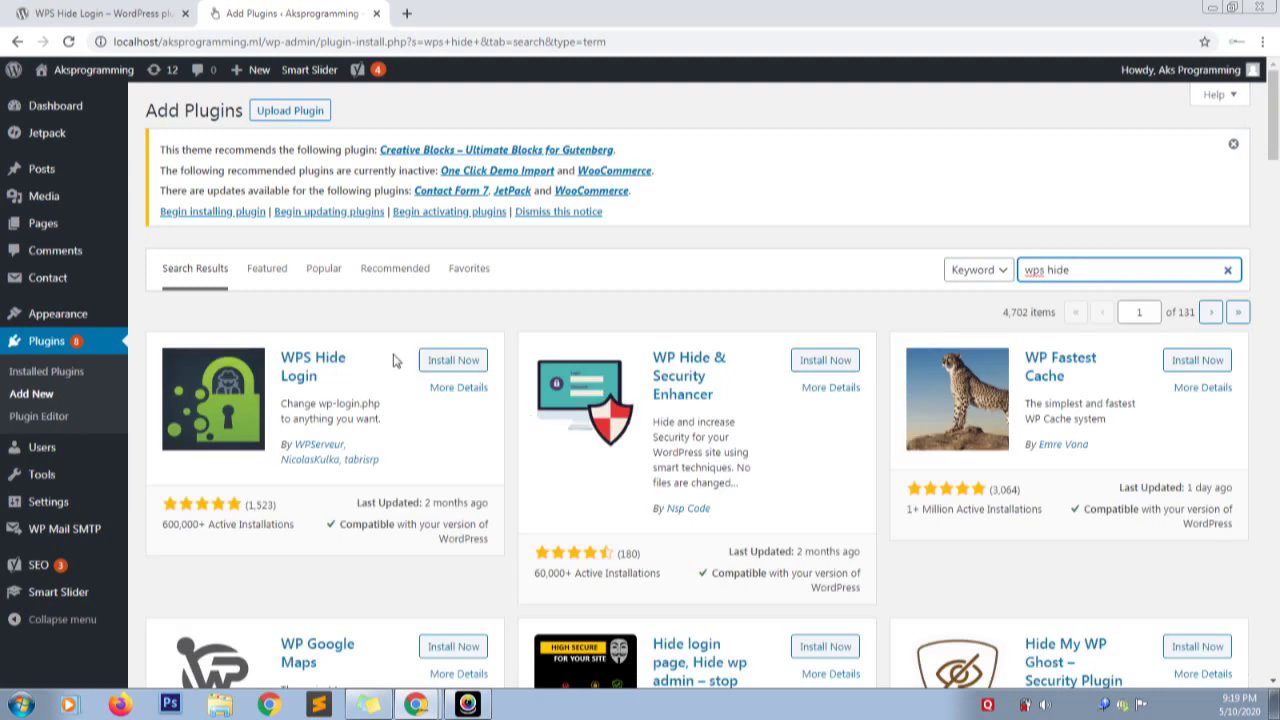
left_click(451, 362)
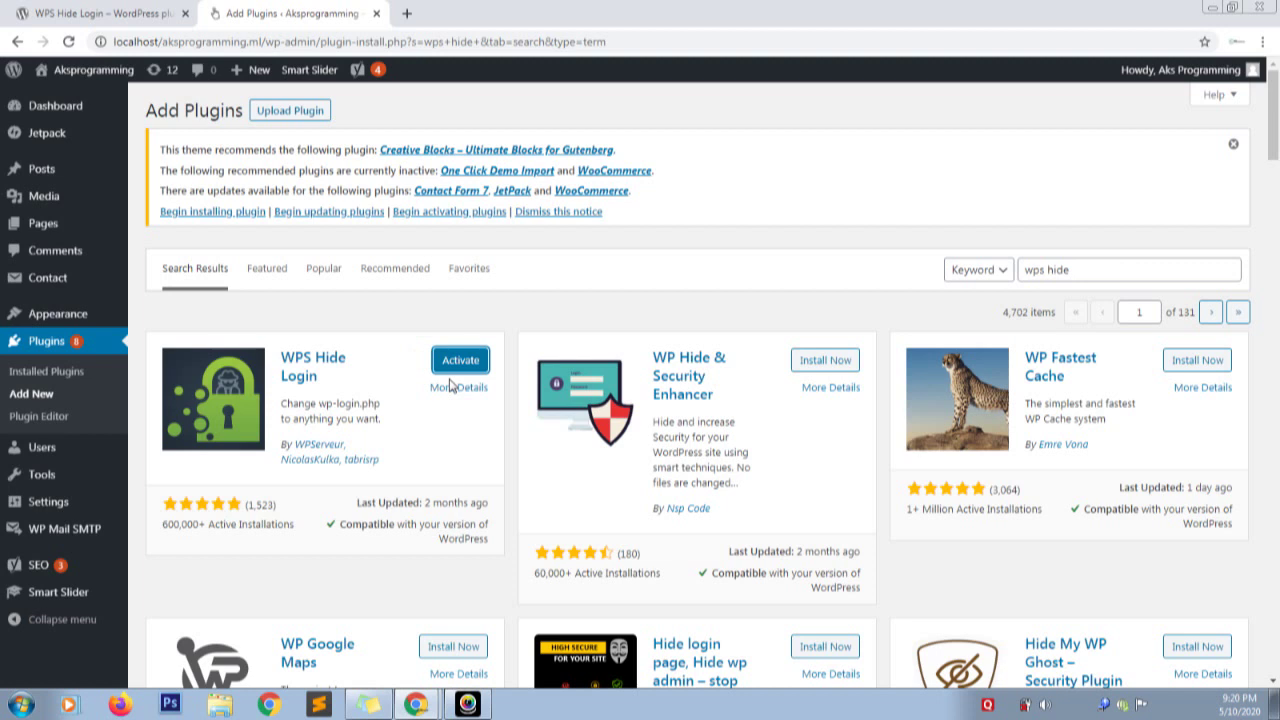
left_click(459, 366)
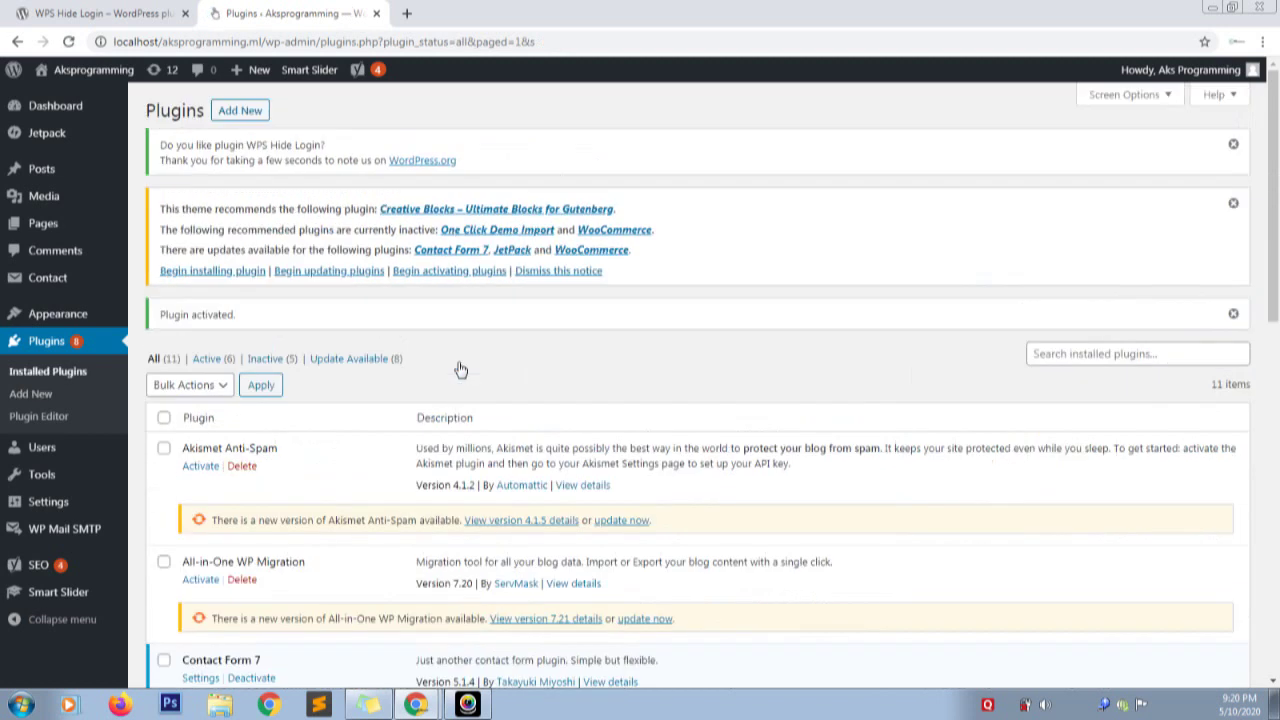
Locate WPS Hide Login among the installed plugins and open its settings
left_click_drag(1278, 222, 1278, 516)
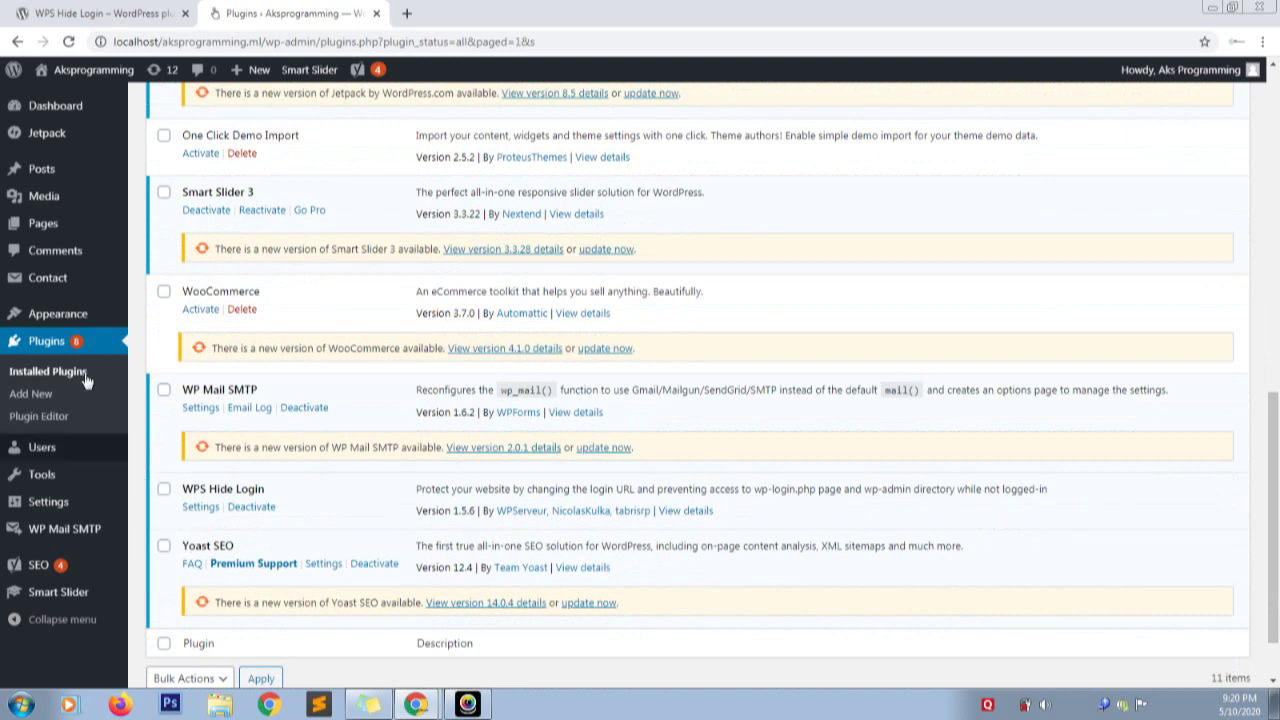
mouse_move(57, 503)
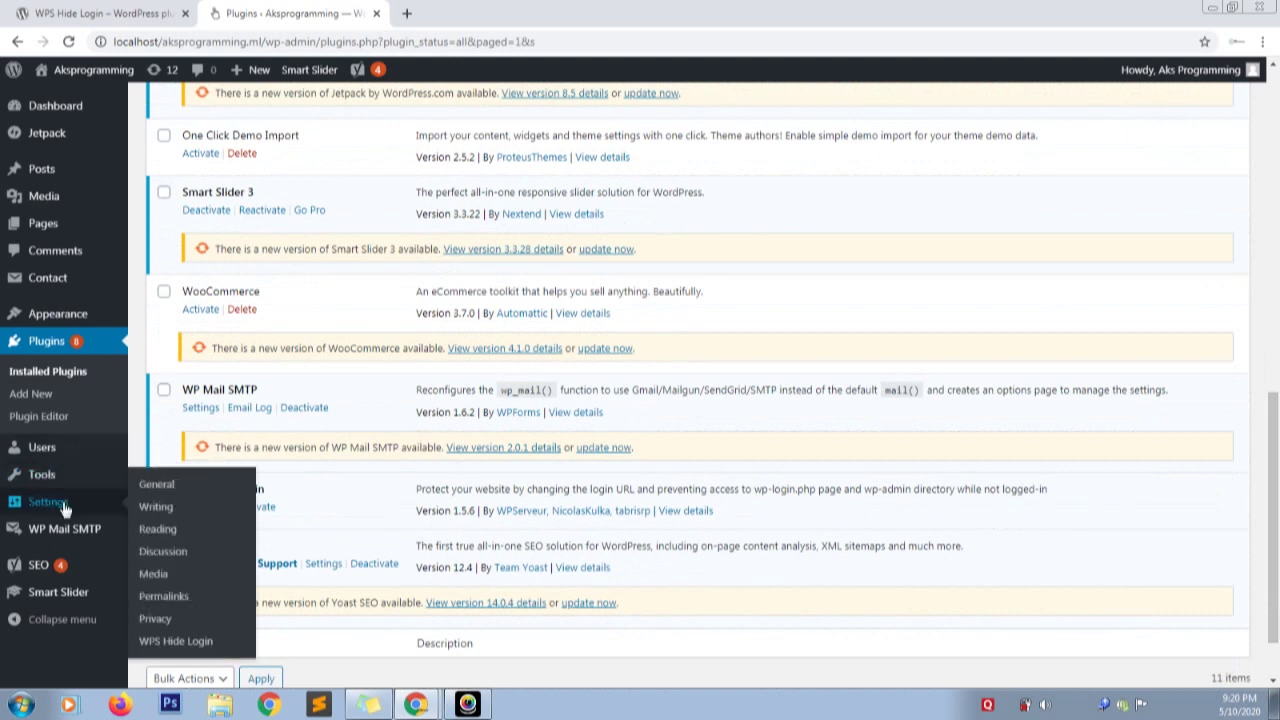
left_click(184, 648)
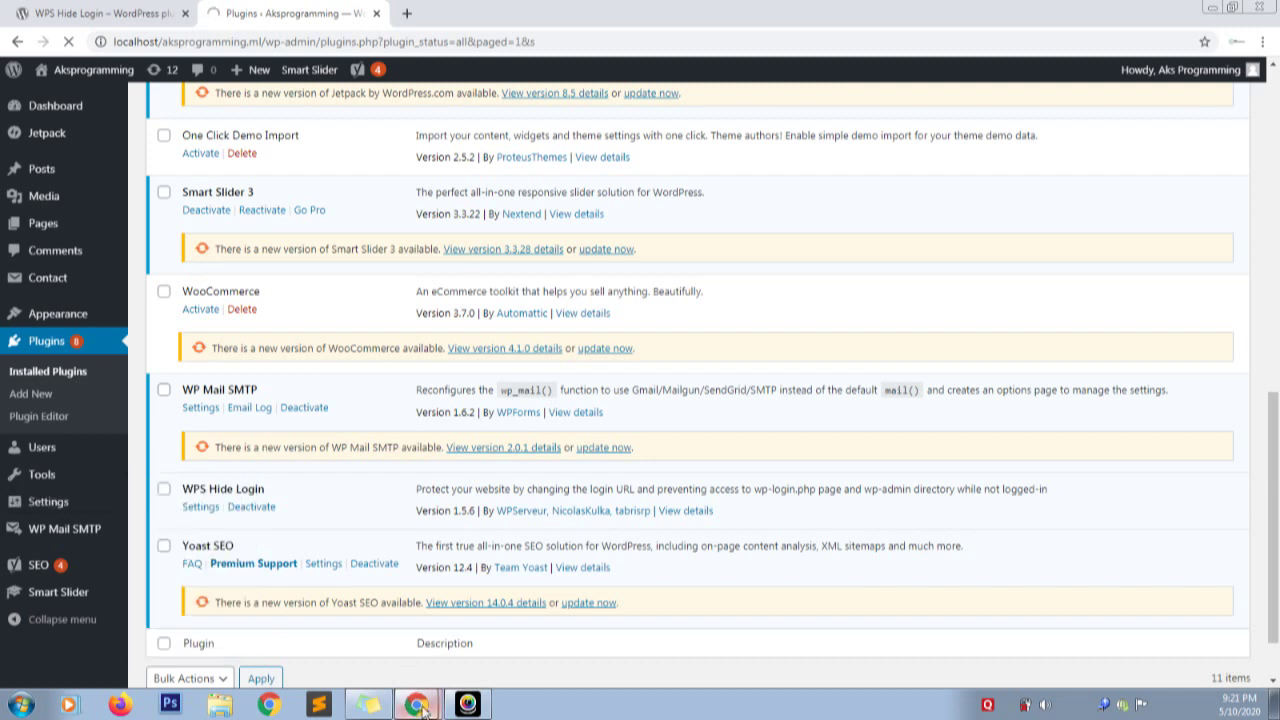
Check the wp-login.php address in the incognito window and return to the WPS Hide Login settings
key("alt+Tab")
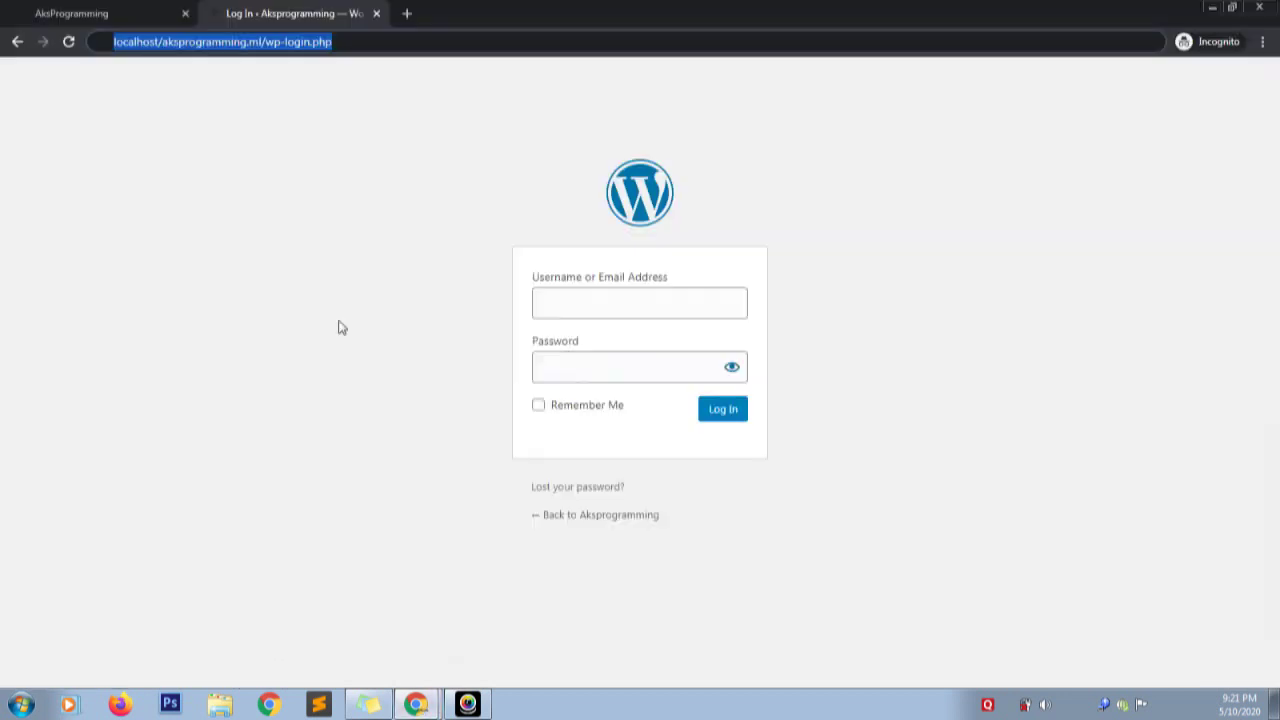
left_click(376, 45)
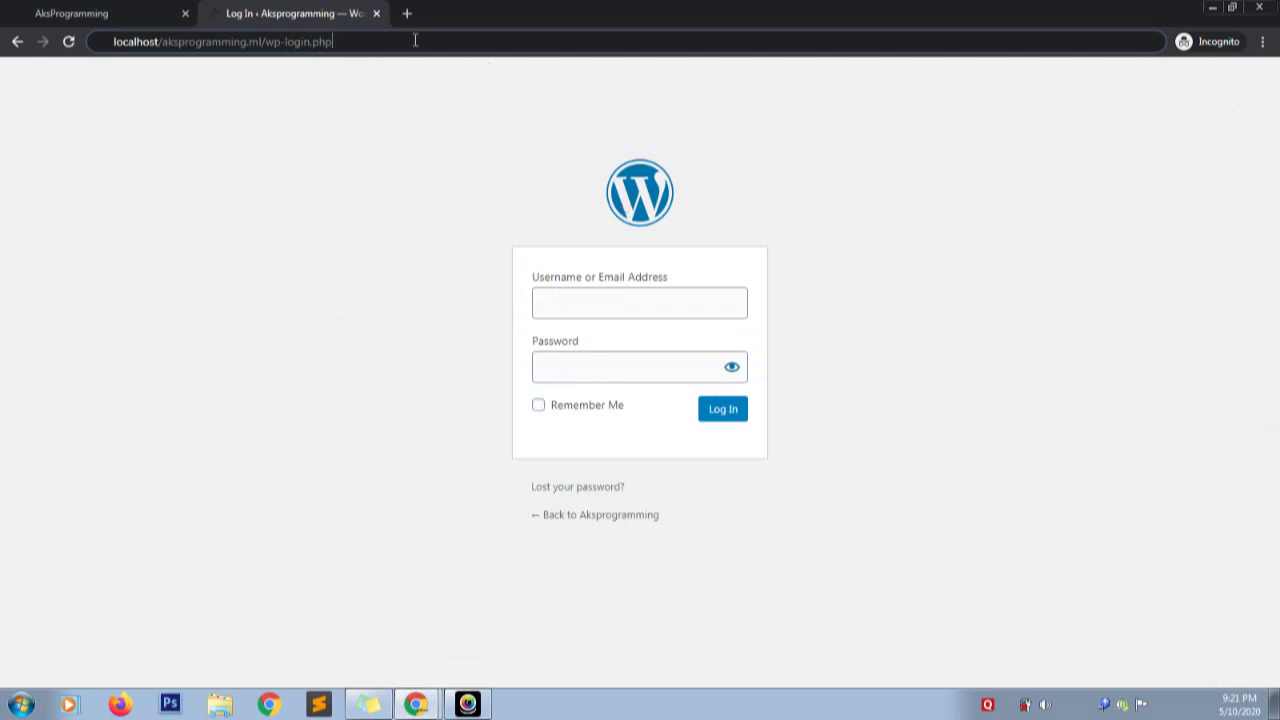
left_click(418, 704)
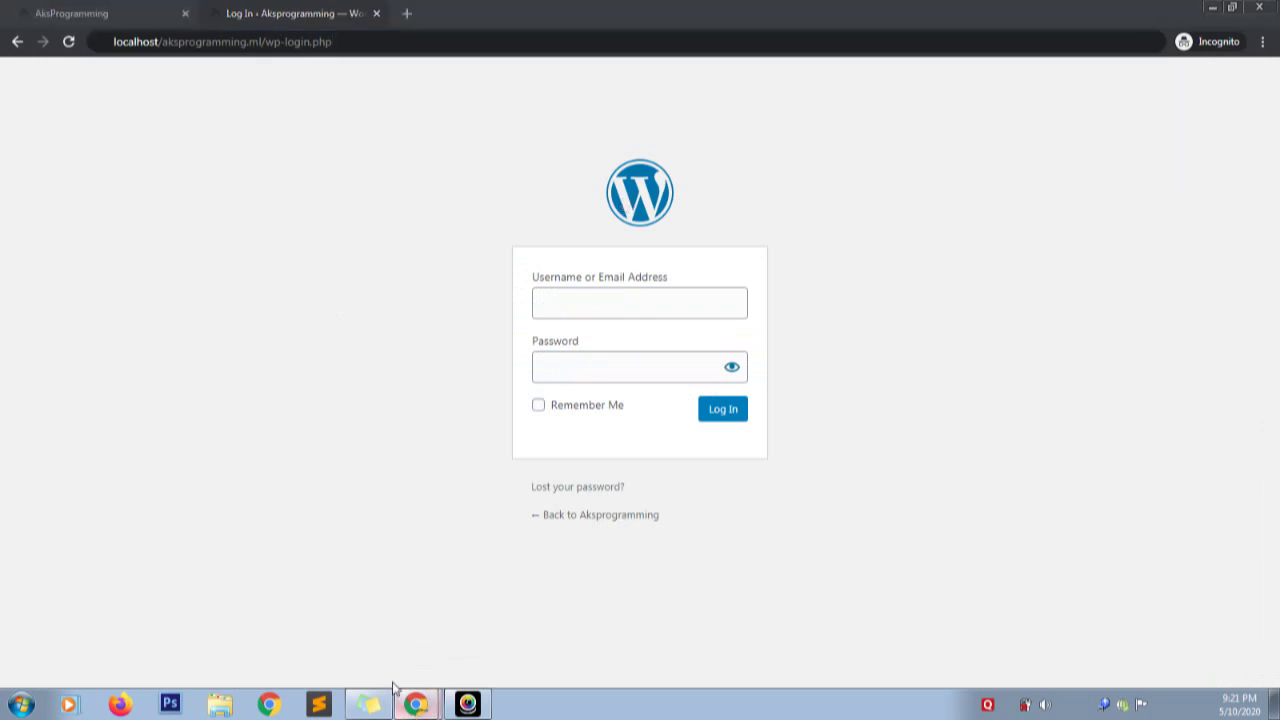
left_click(394, 646)
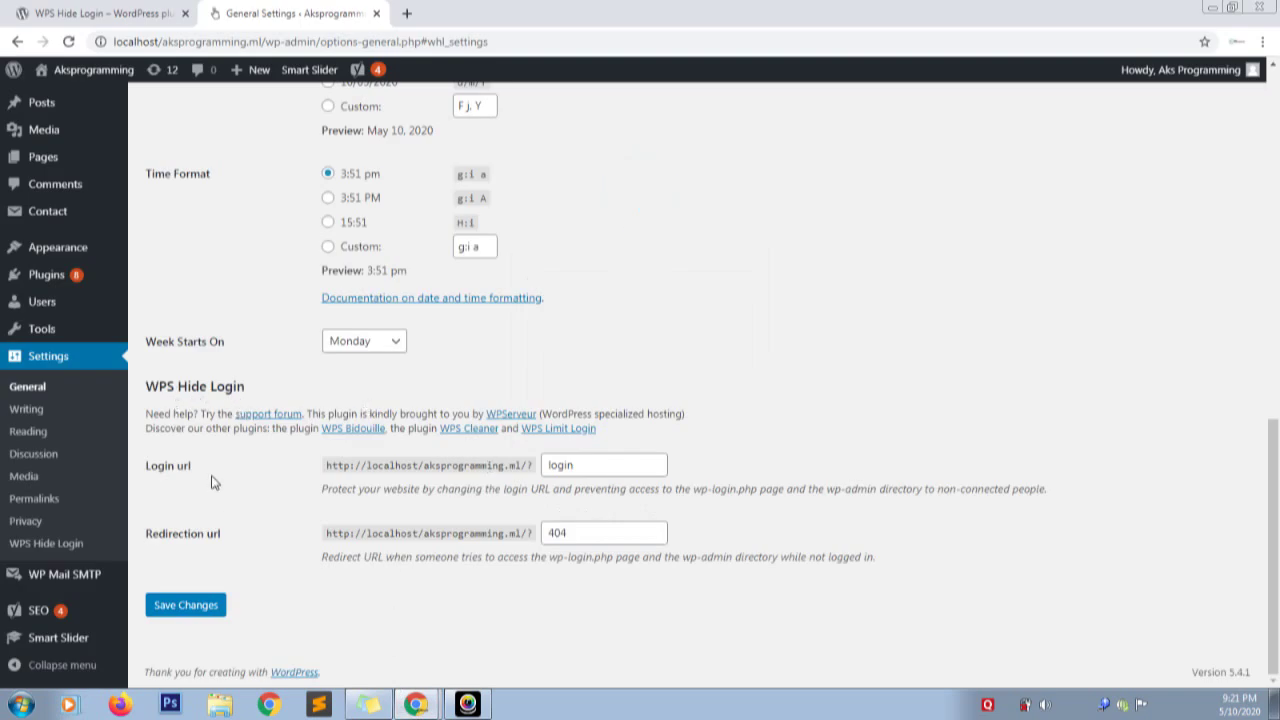
Set the WPS Hide Login login URL to "helloblog" and save the settings
left_click(597, 473)
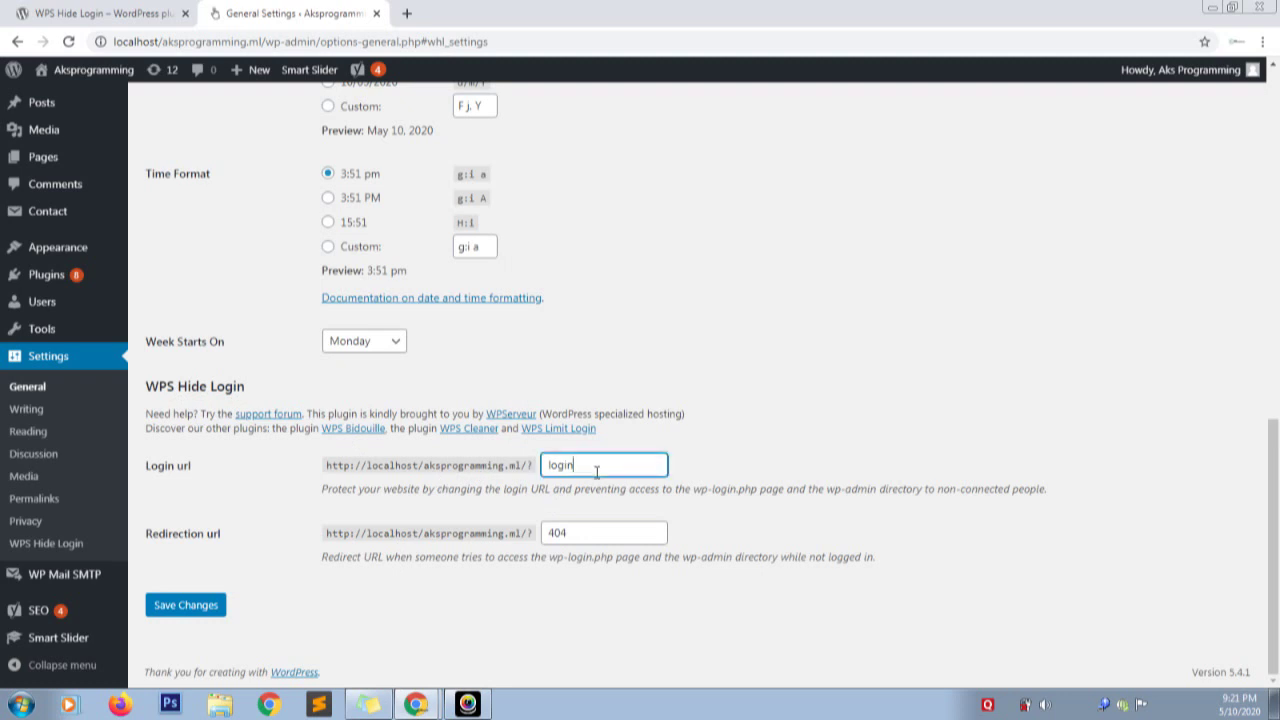
left_click_drag(590, 467, 538, 467)
type("hi")
type("ello")
type("blo")
type("g")
left_click(195, 611)
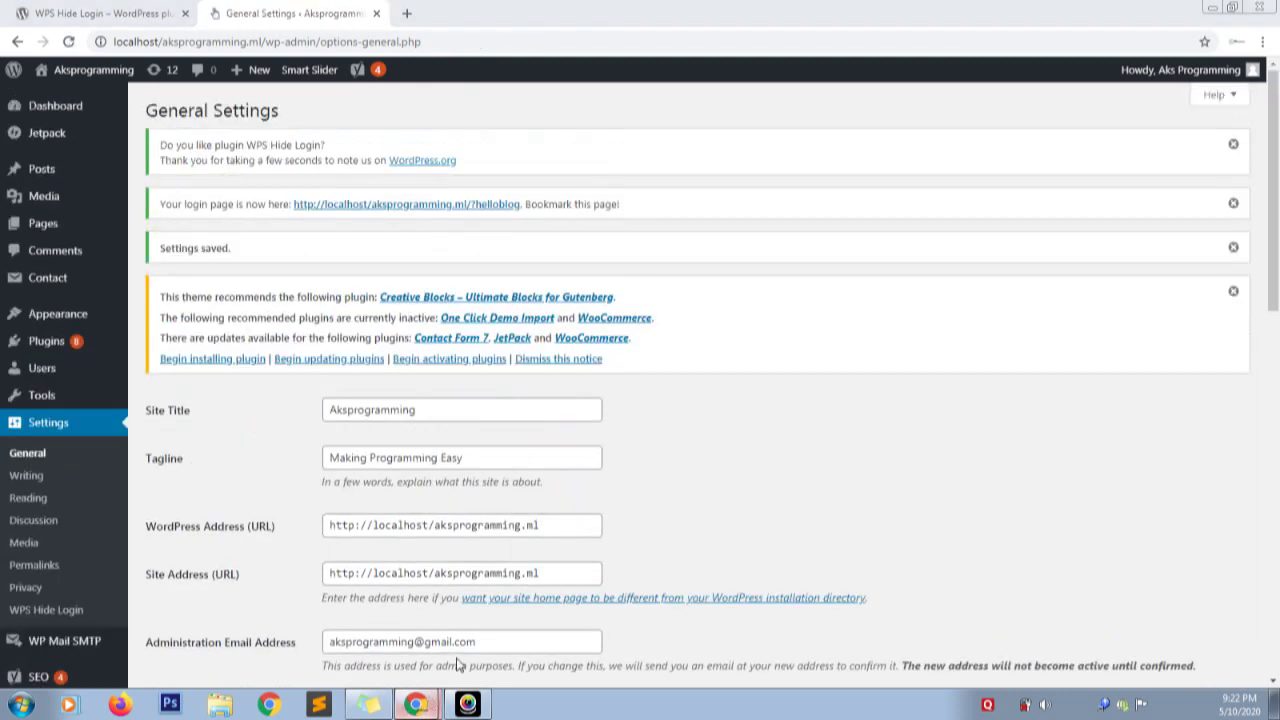
Reload the wp-login.php address in the incognito window to test the old login page
key("alt+Tab")
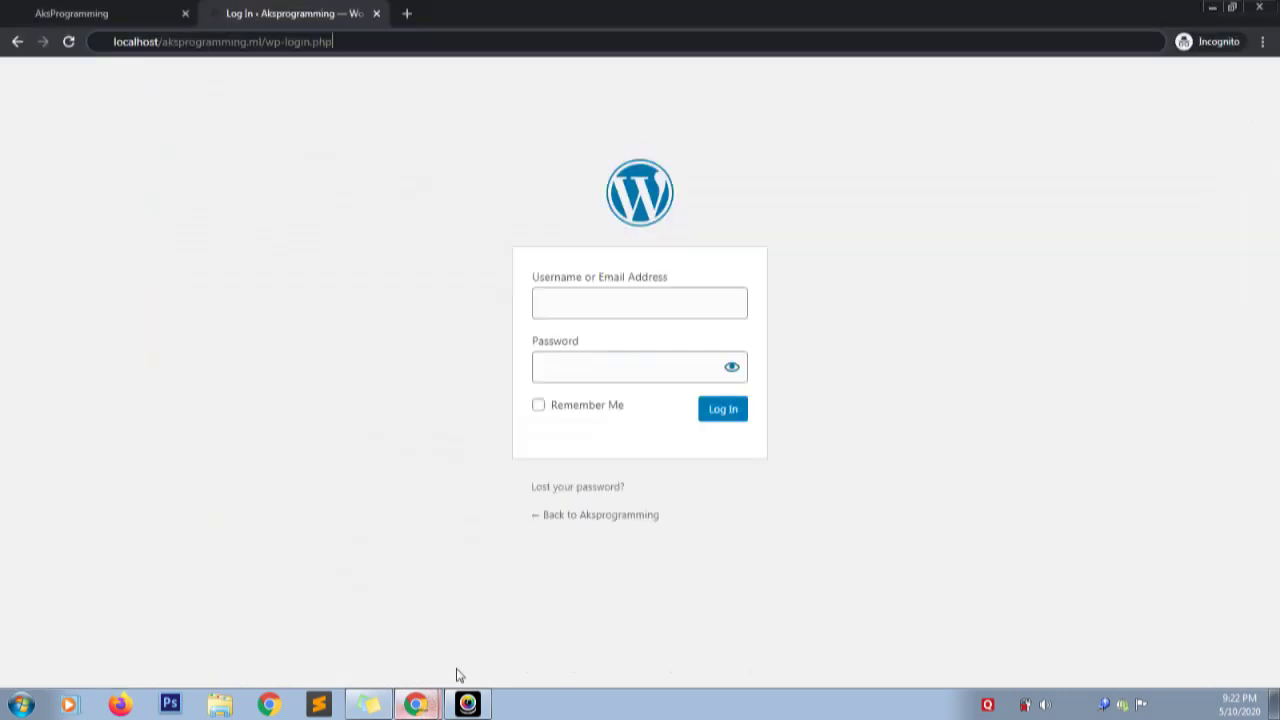
left_click(69, 43)
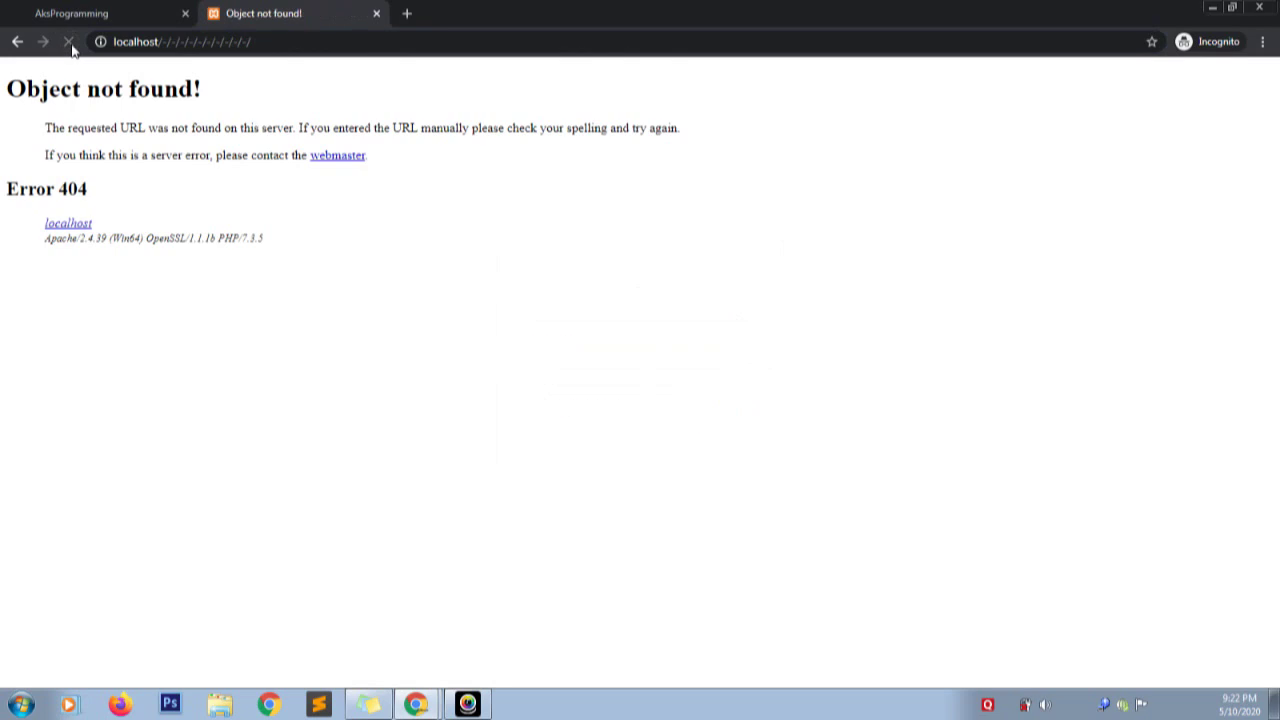
left_click(270, 43)
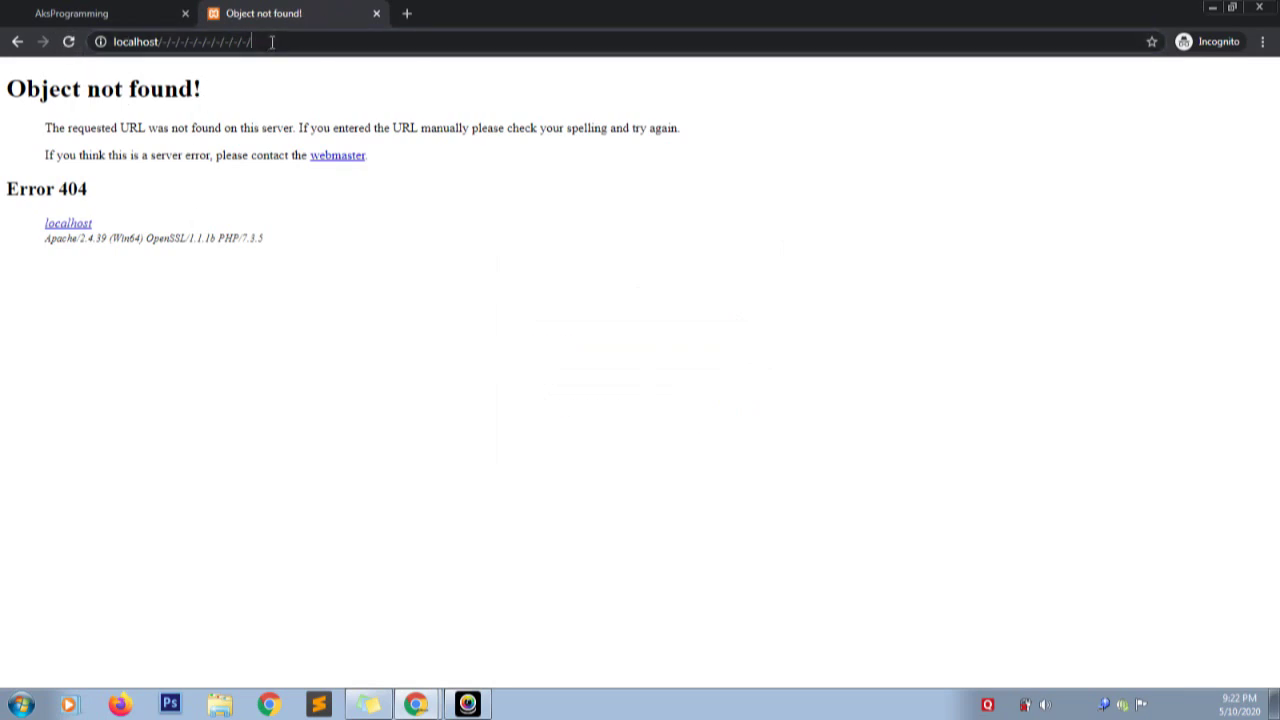
left_click(16, 42)
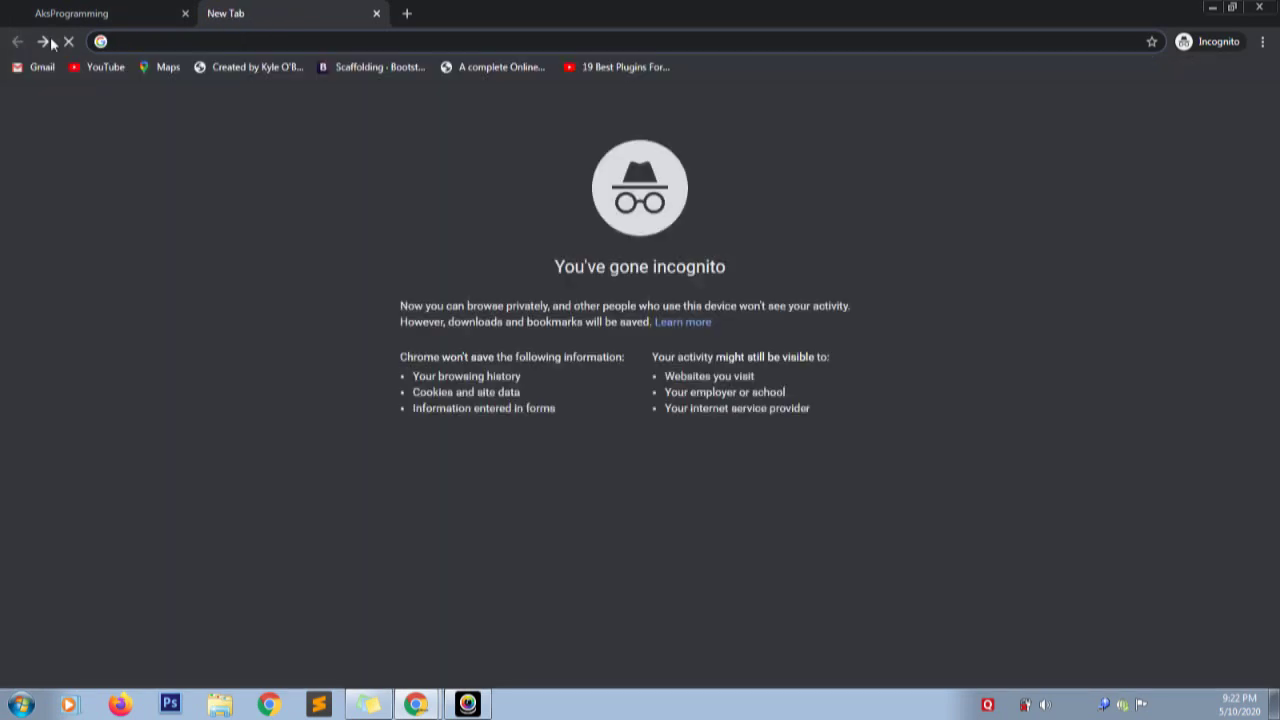
left_click(126, 43)
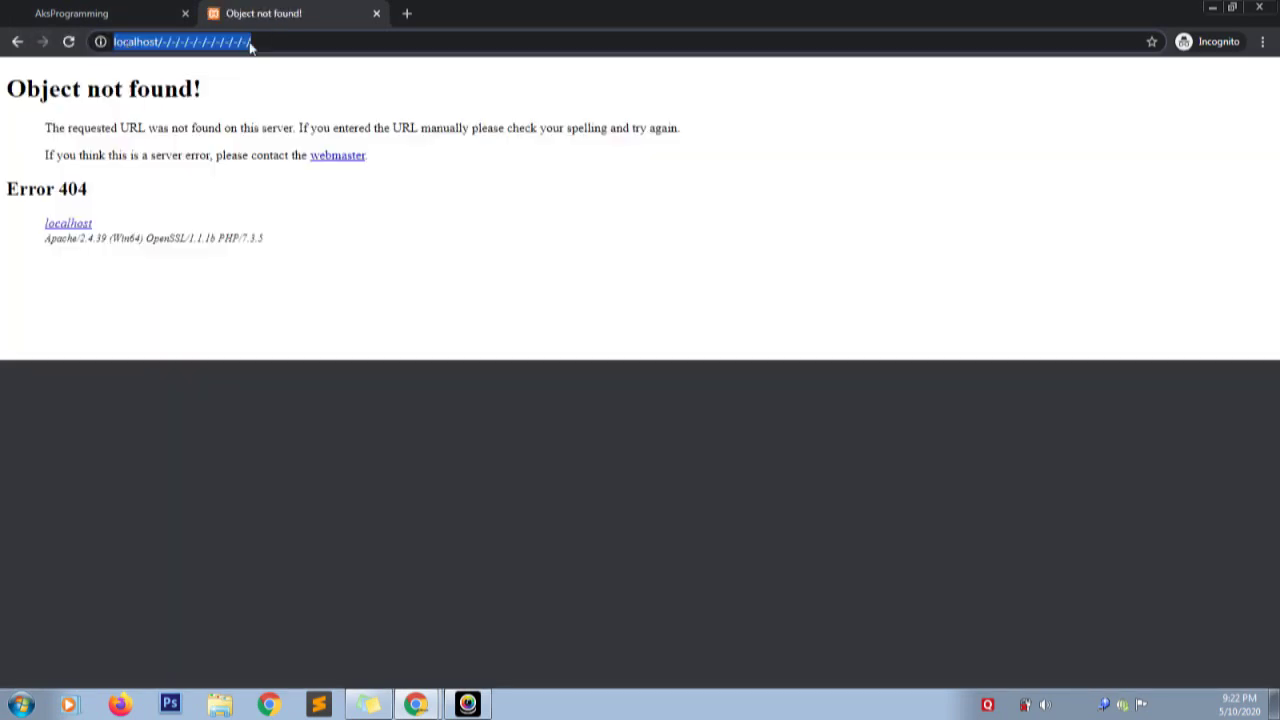
left_click(264, 43)
key("BackSpace")
key("BackSpace")
key("BackSpace")
key("BackSpace")
key("BackSpace")
key("BackSpace")
key("BackSpace")
key("BackSpace")
key("BackSpace")
key("BackSpace")
key("BackSpace")
key("BackSpace")
key("BackSpace")
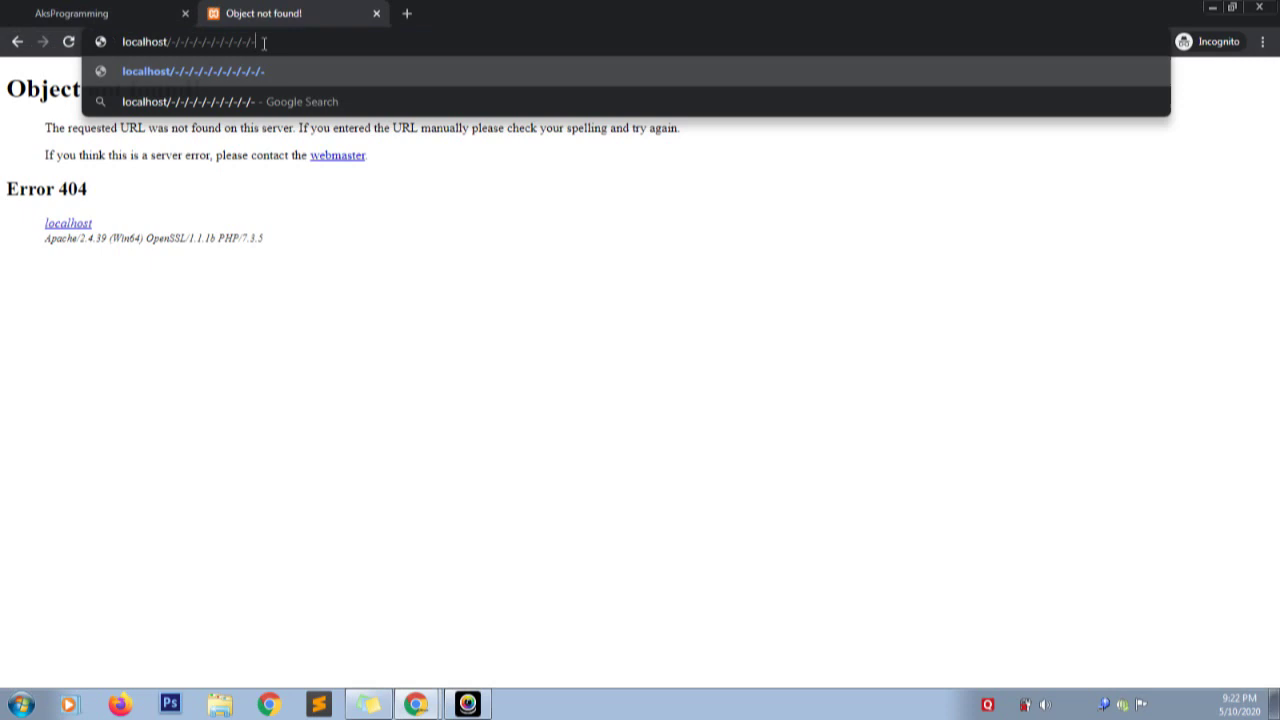
key("BackSpace")
key("BackSpace")
key("BackSpace")
key("BackSpace")
key("BackSpace")
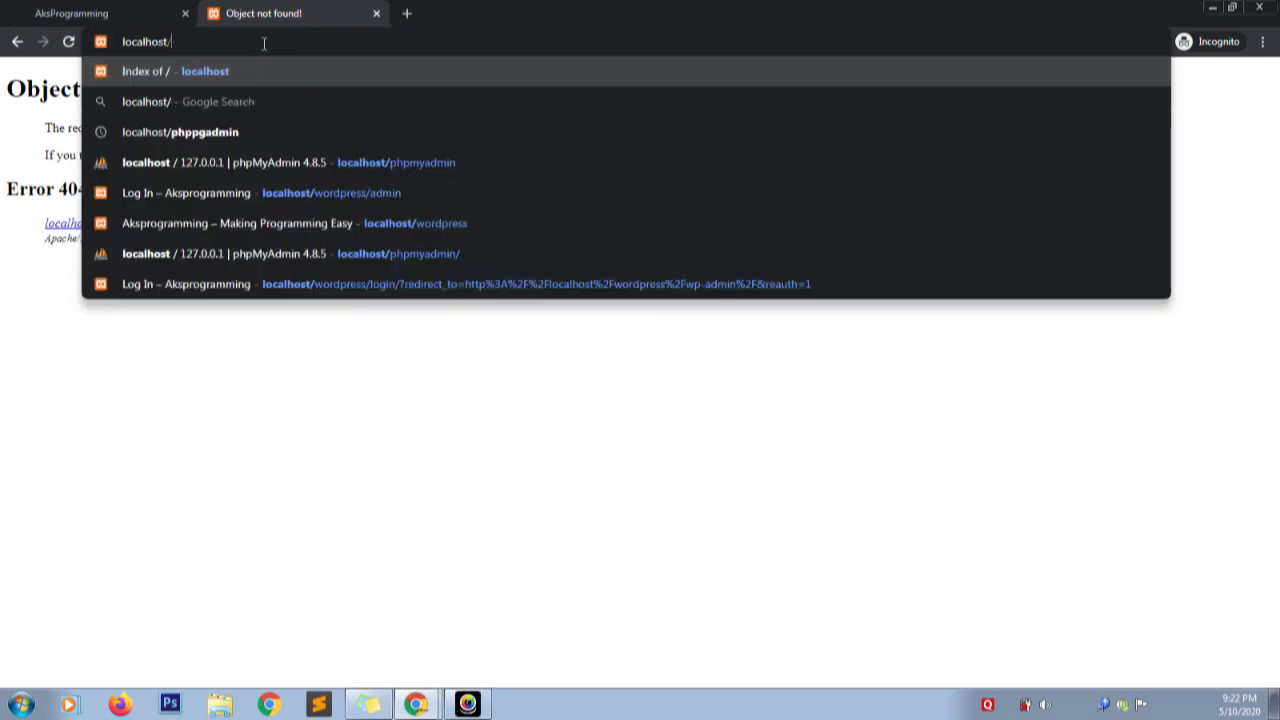
Copy the site address from the AksProgramming tab and open it with "helloblog" appended in the Object not found tab
key("ctrl+Page_Up")
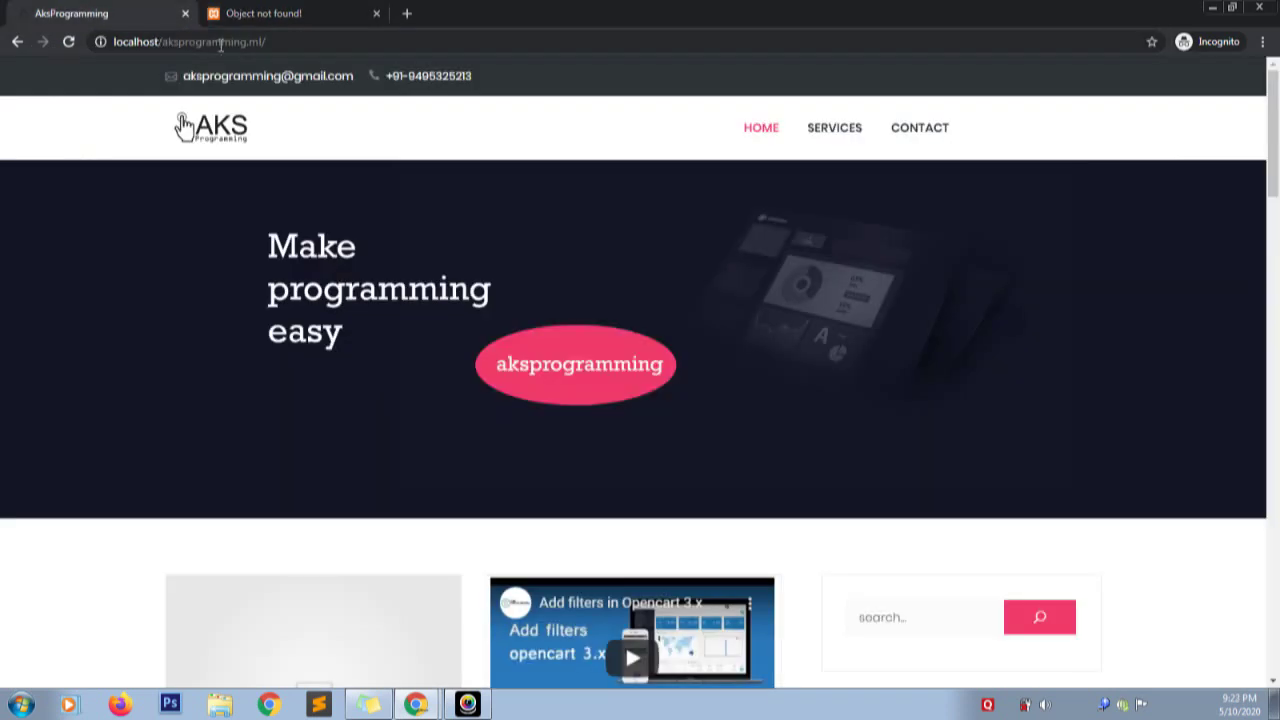
left_click(270, 41)
key("ctrl+c")
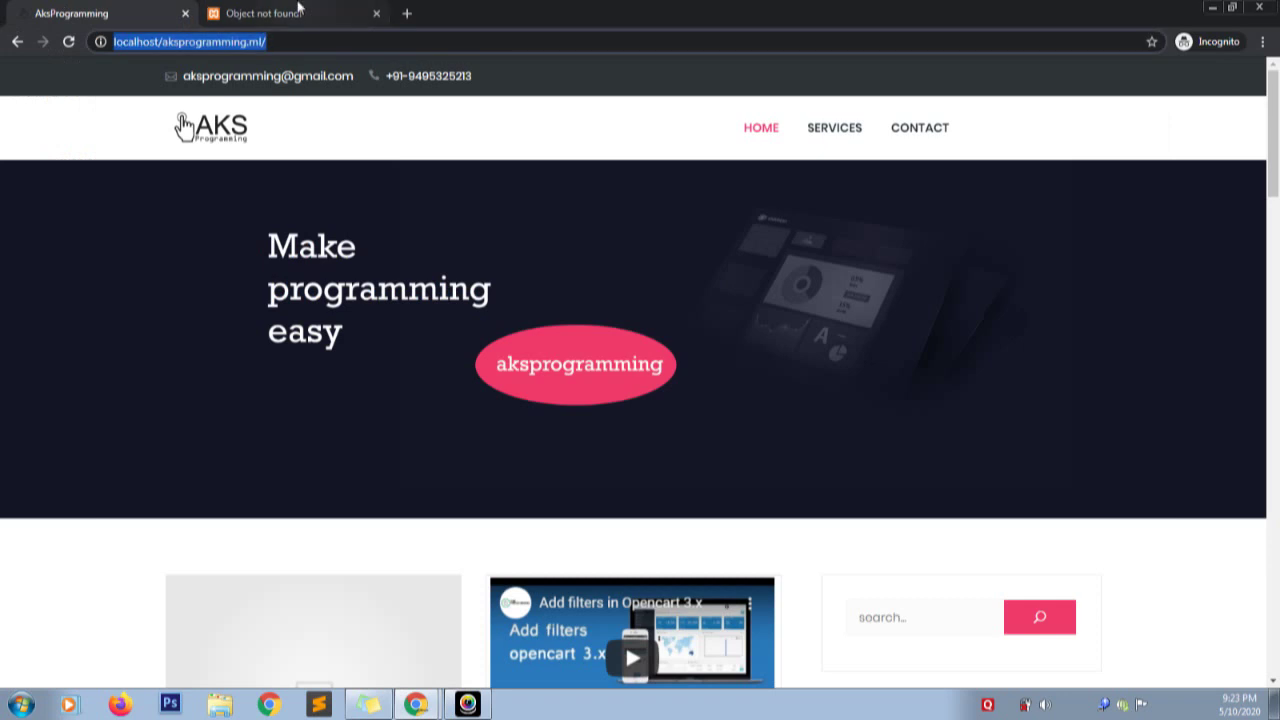
left_click(298, 10)
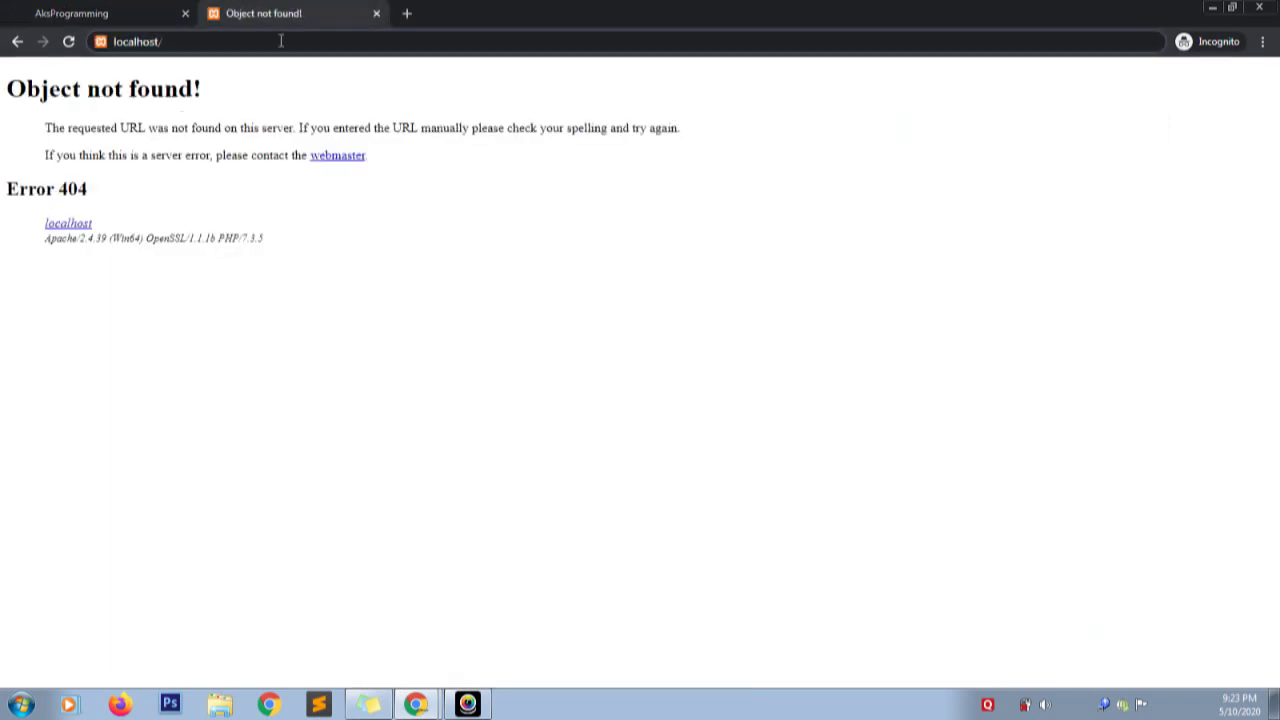
left_click(281, 41)
key("ctrl+v")
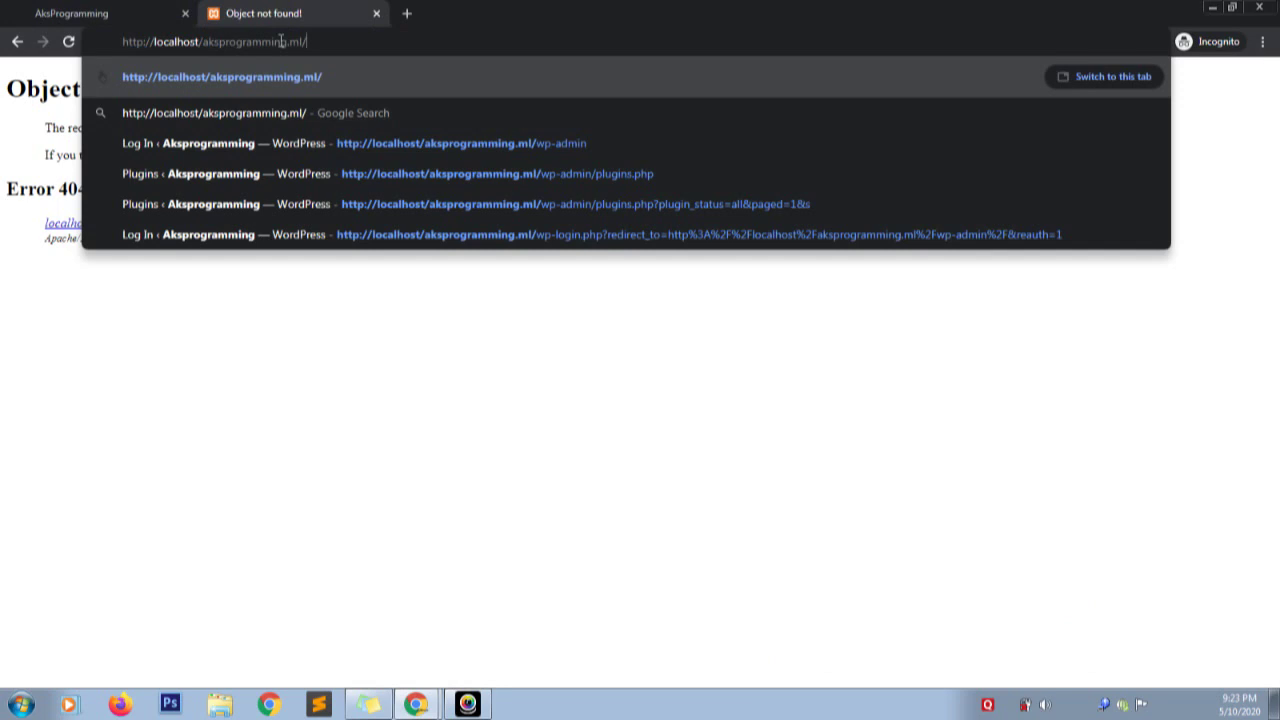
type("helloblog")
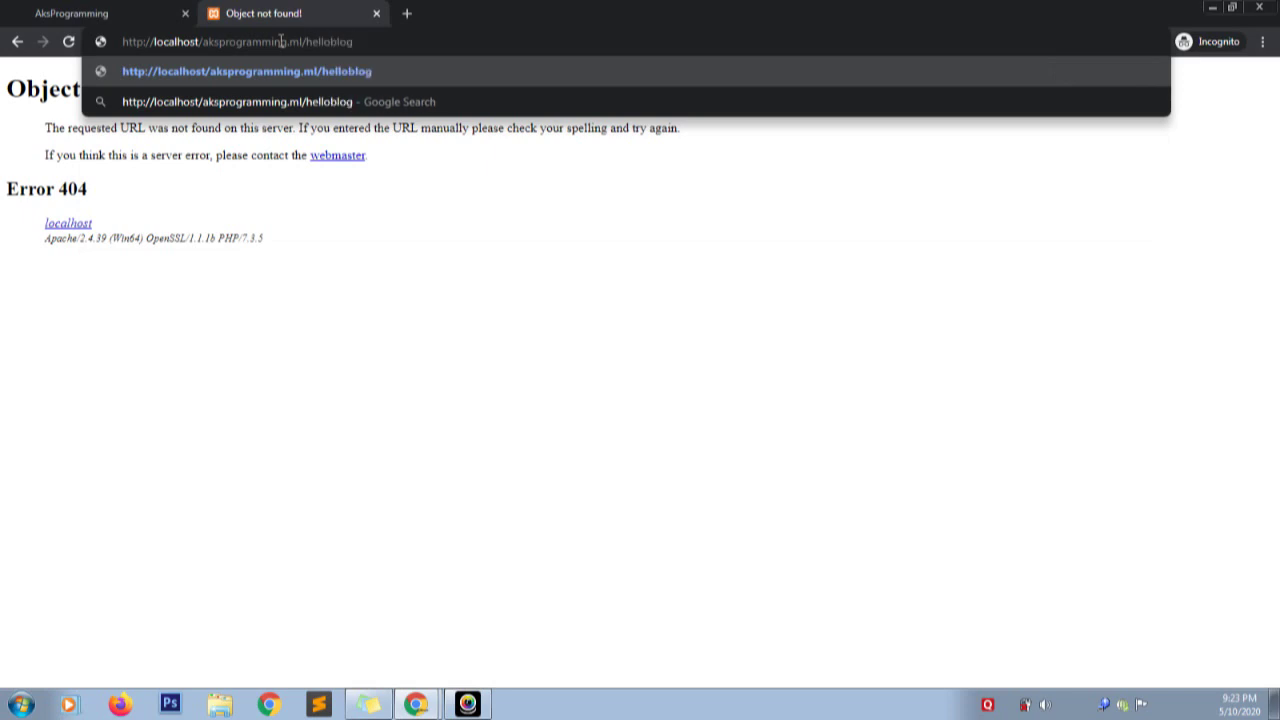
key("Return")
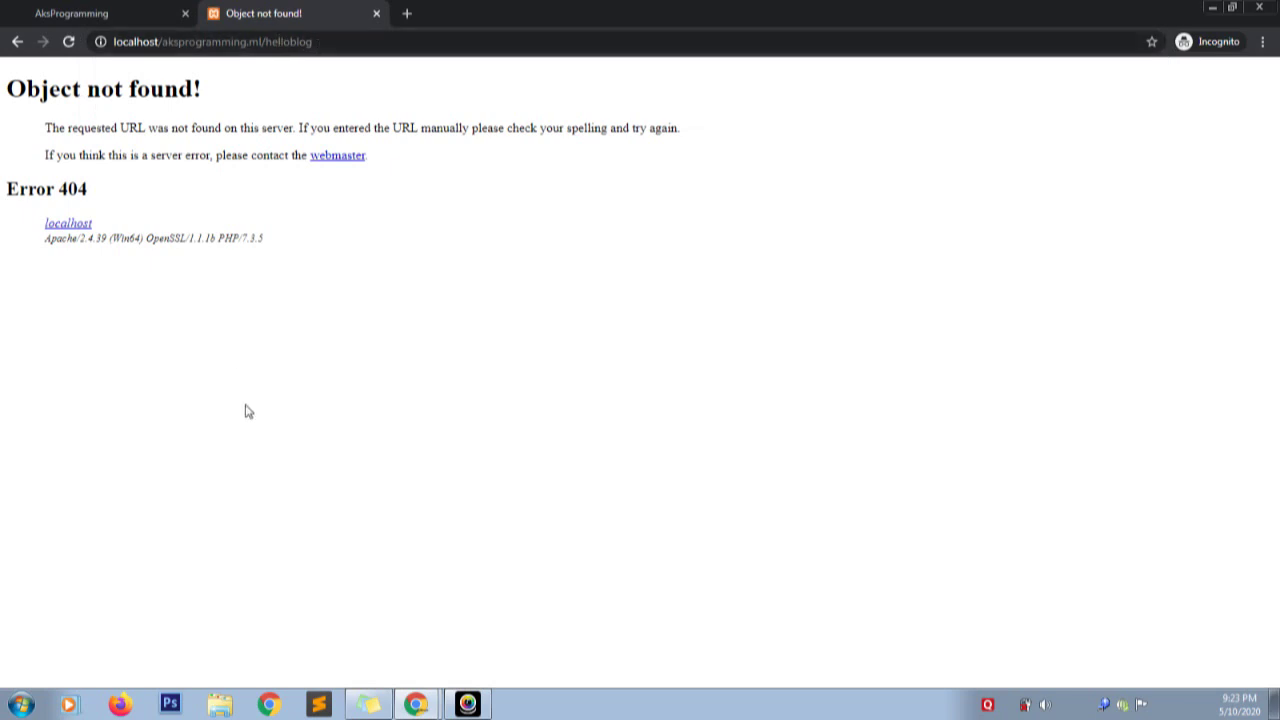
Check the login URL in the WPS Hide Login settings and return to the incognito window
left_click(412, 705)
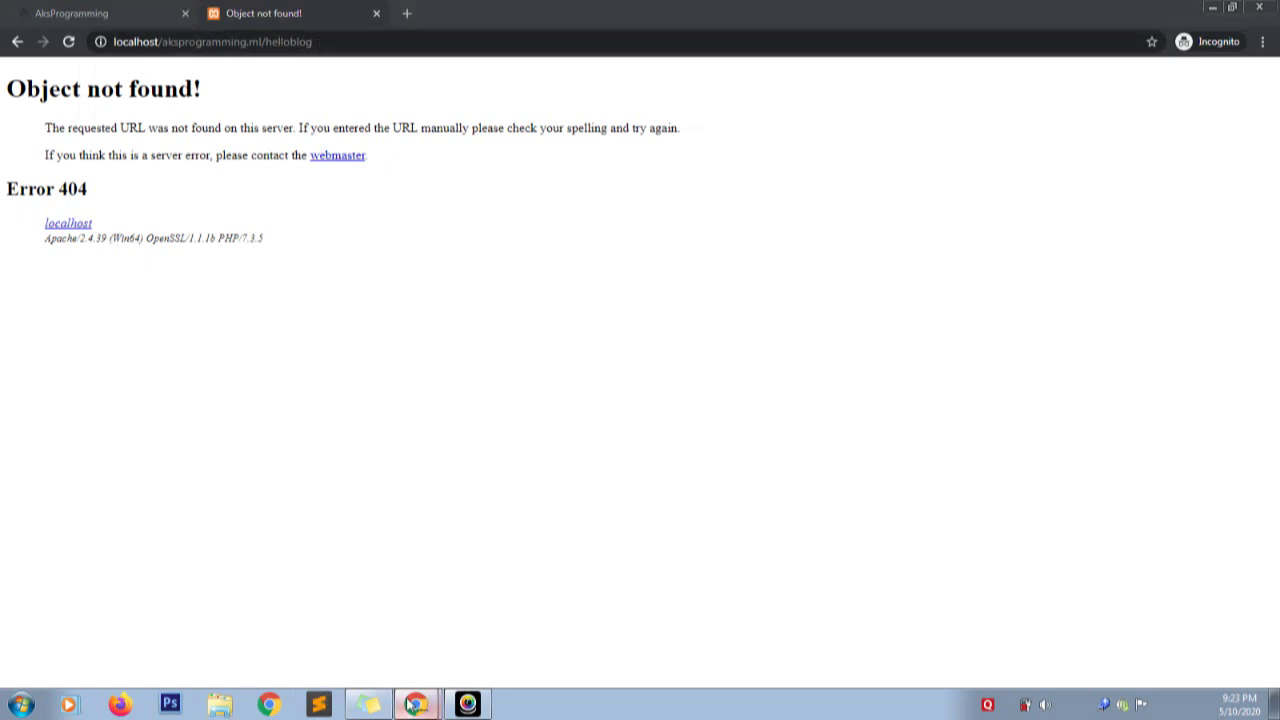
left_click(415, 650)
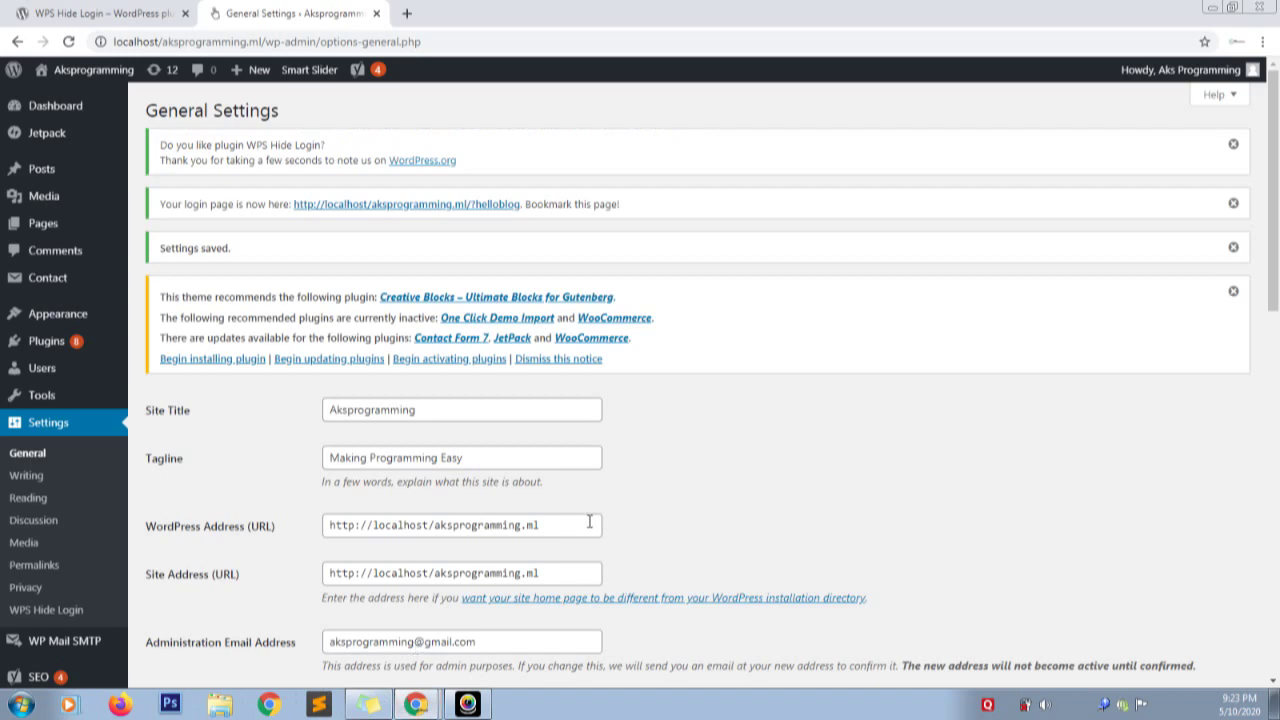
left_click_drag(1274, 273, 1275, 628)
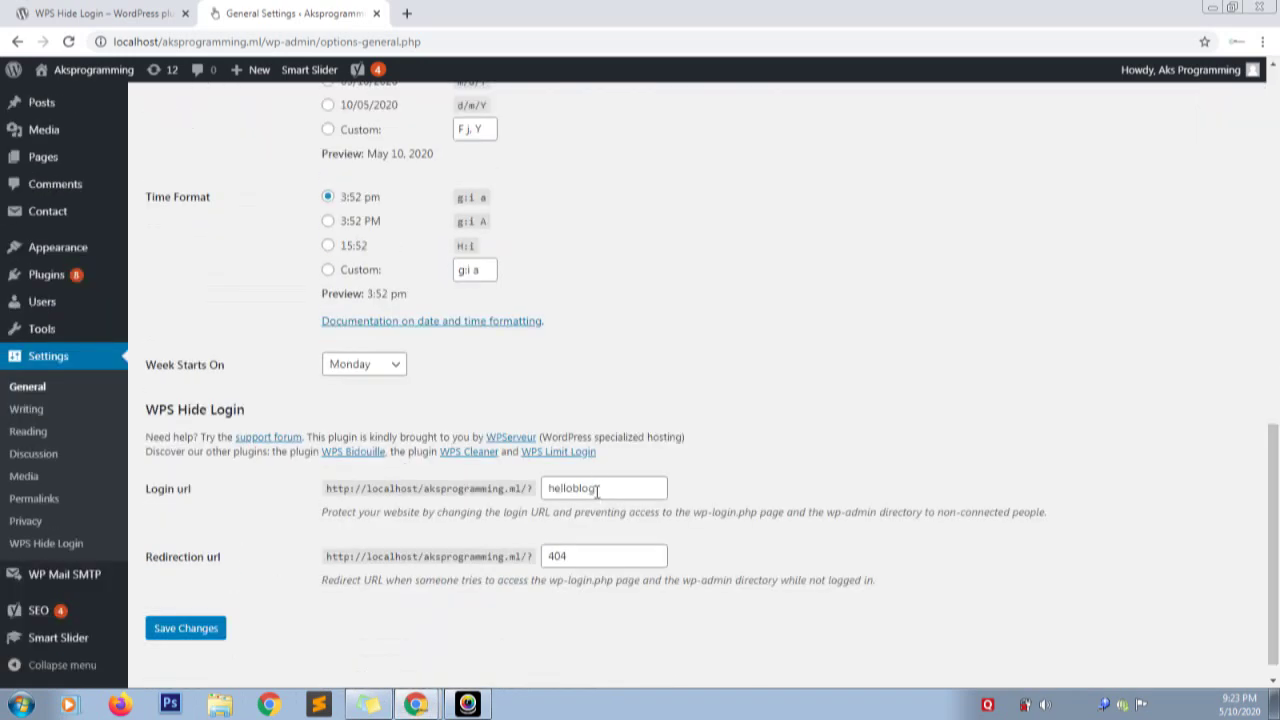
left_click_drag(598, 487, 518, 487)
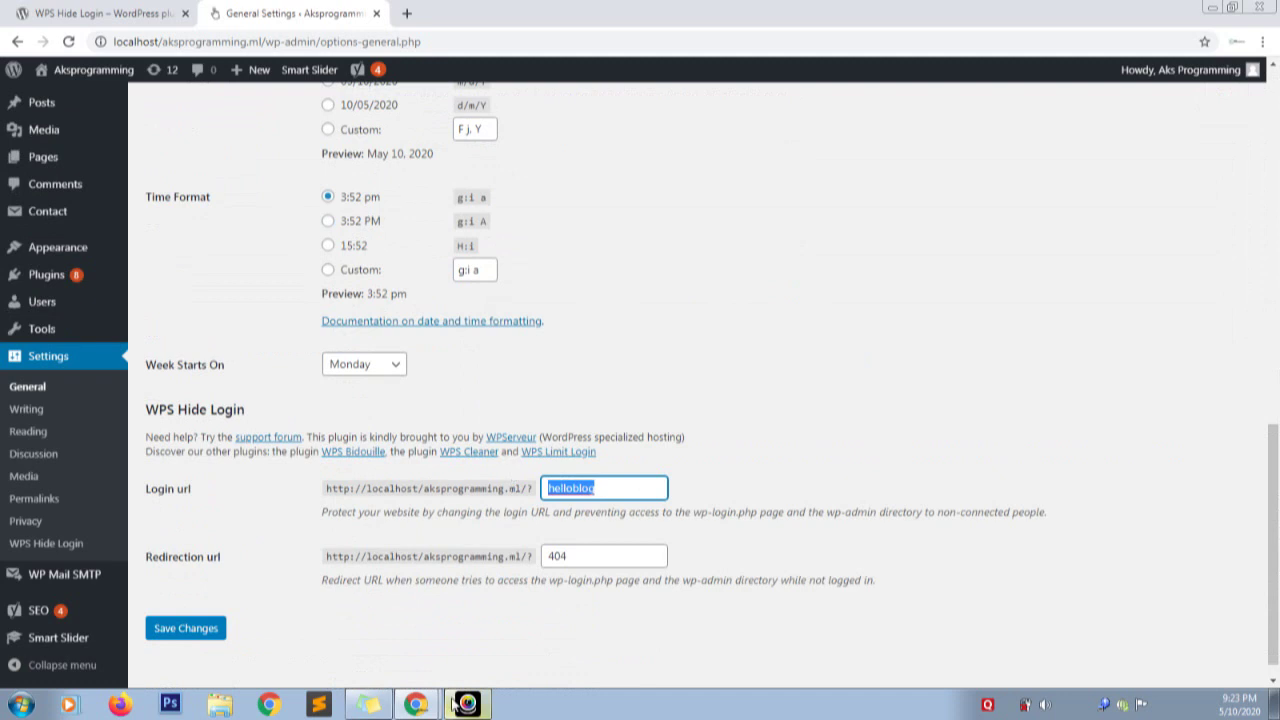
left_click(400, 708)
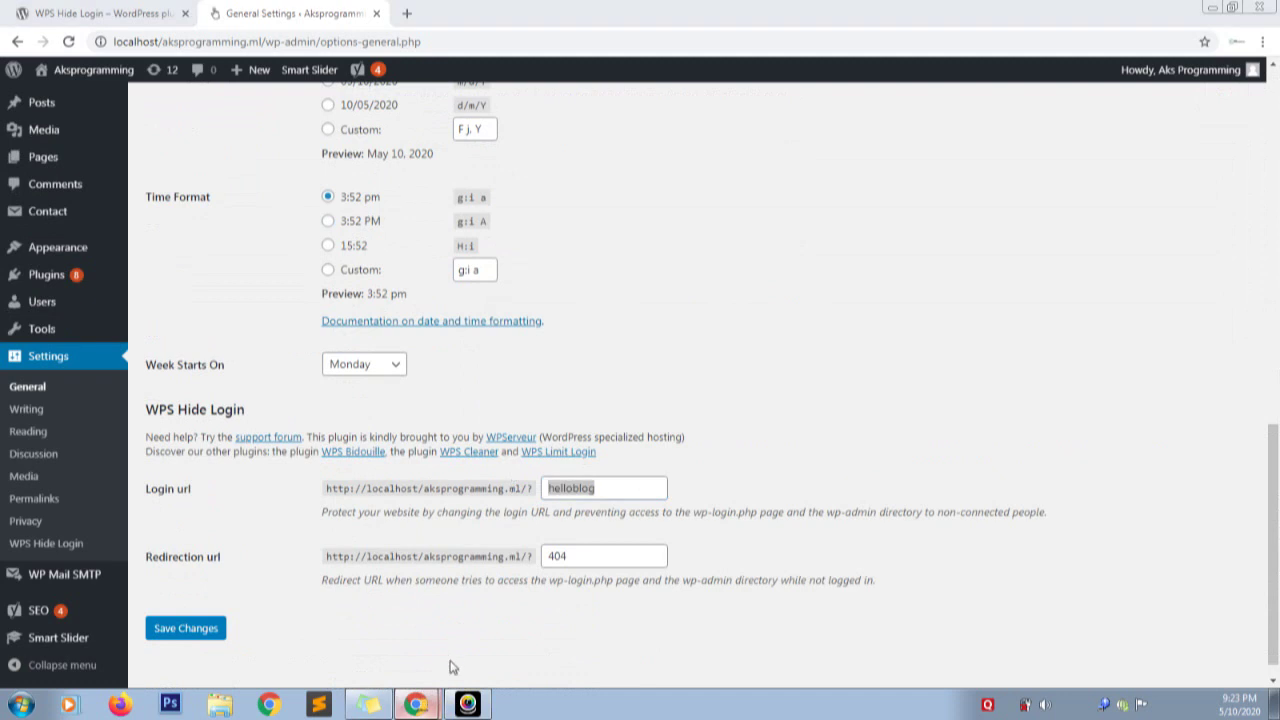
left_click(450, 670)
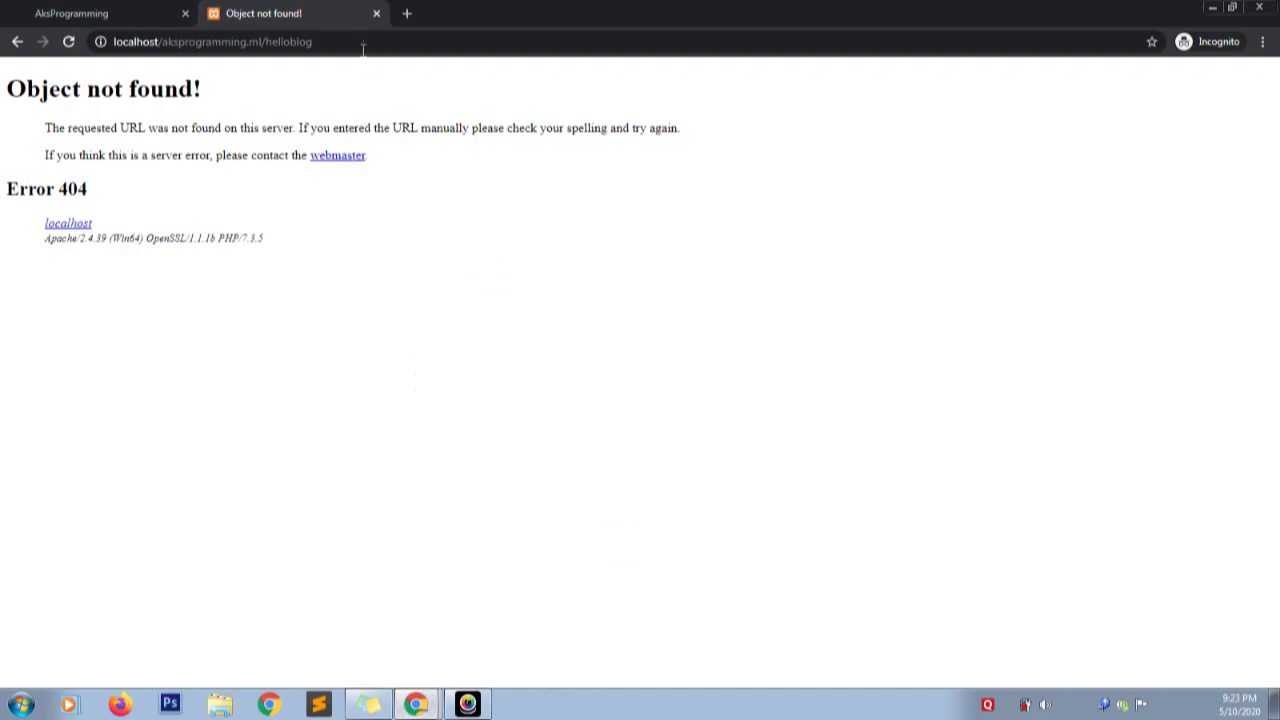
Insert "?" before "helloblog" in the address and load localhost/aksprogramming.ml/?helloblog
left_click_drag(314, 42, 268, 44)
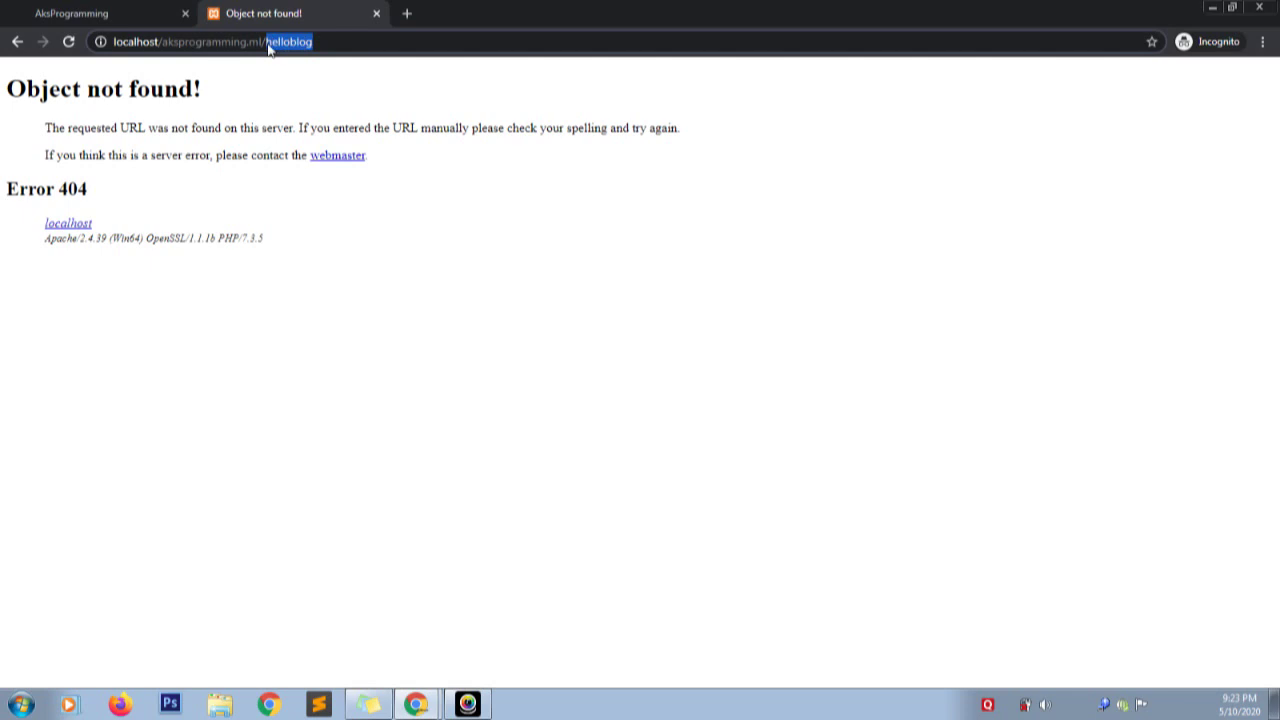
key("Return")
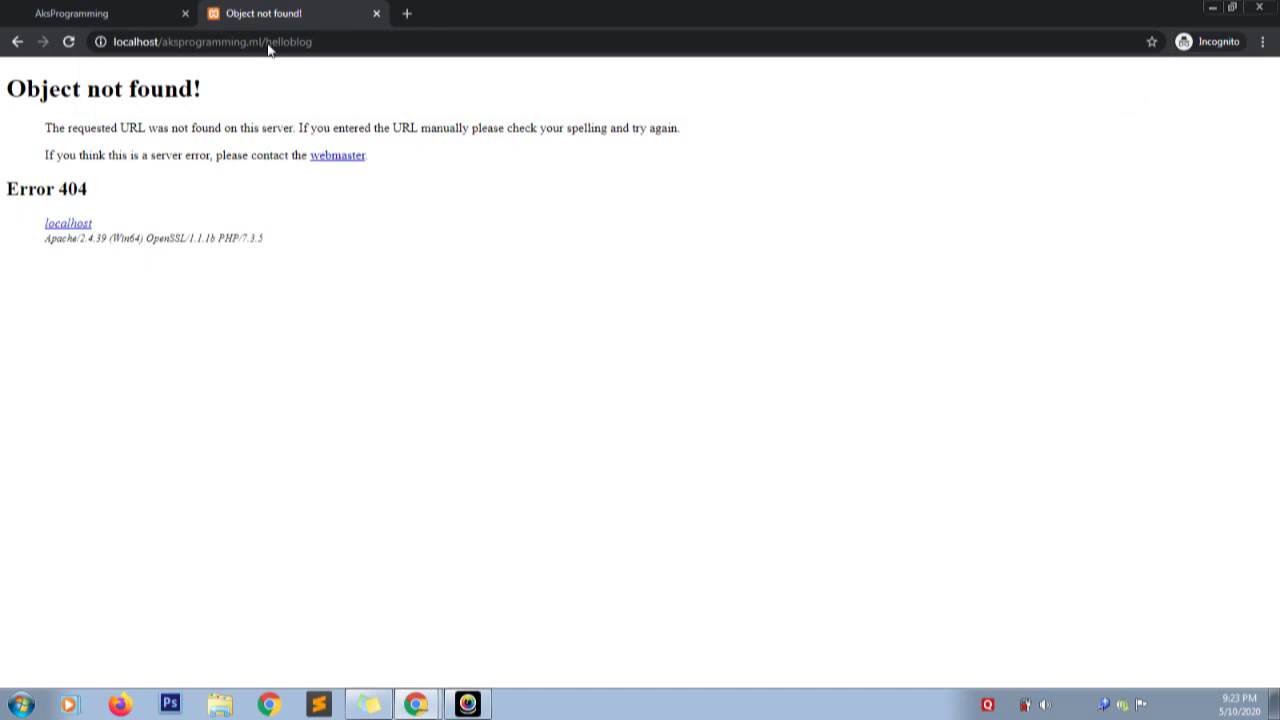
left_click(269, 50)
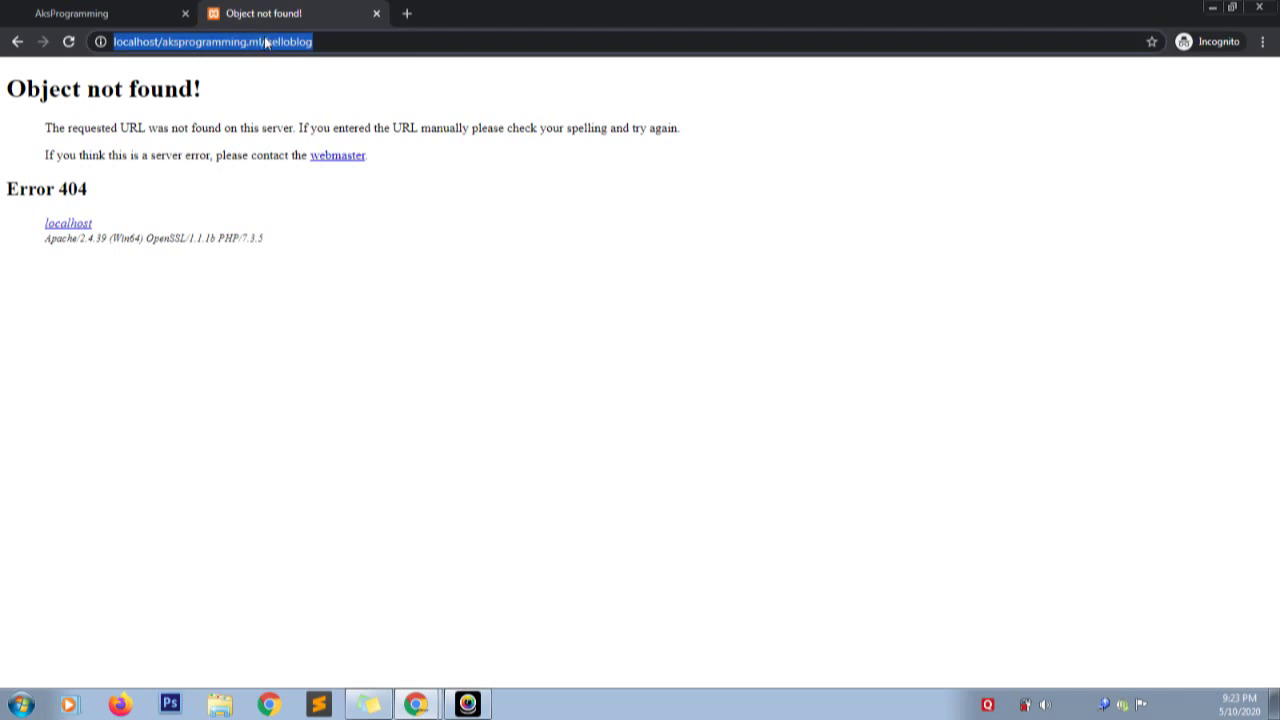
left_click(265, 41)
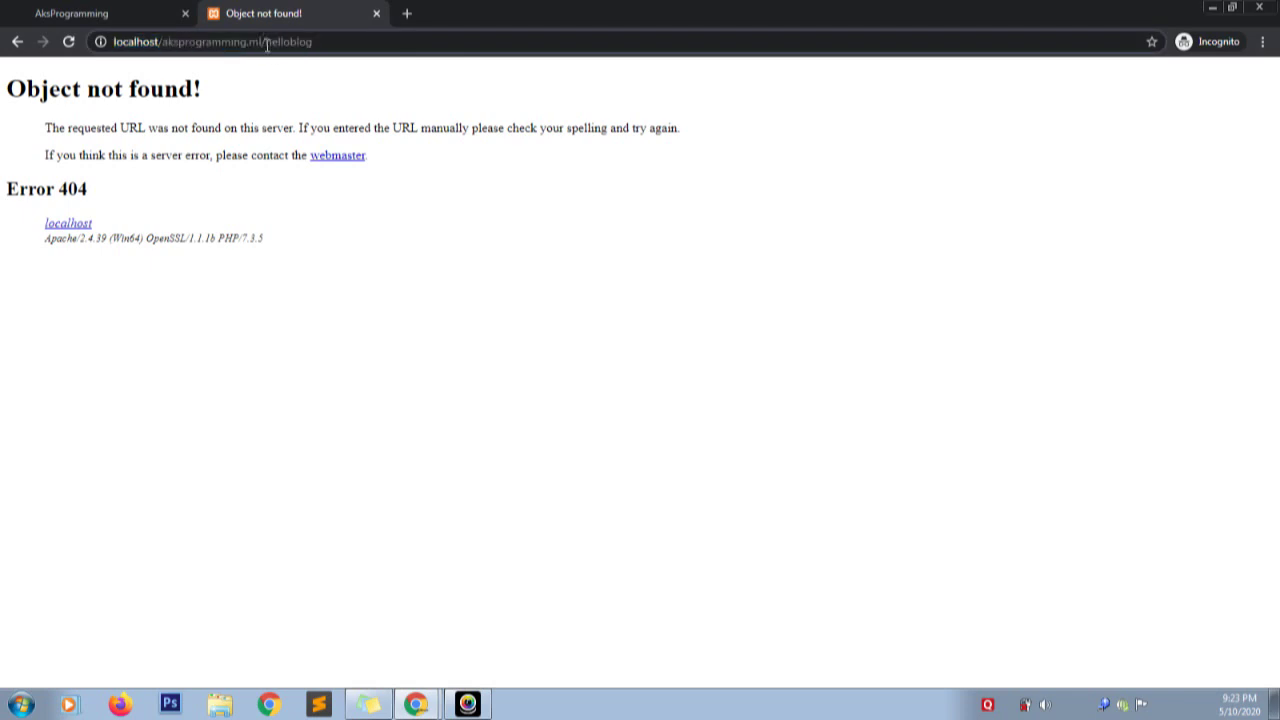
type("?")
key("Return")
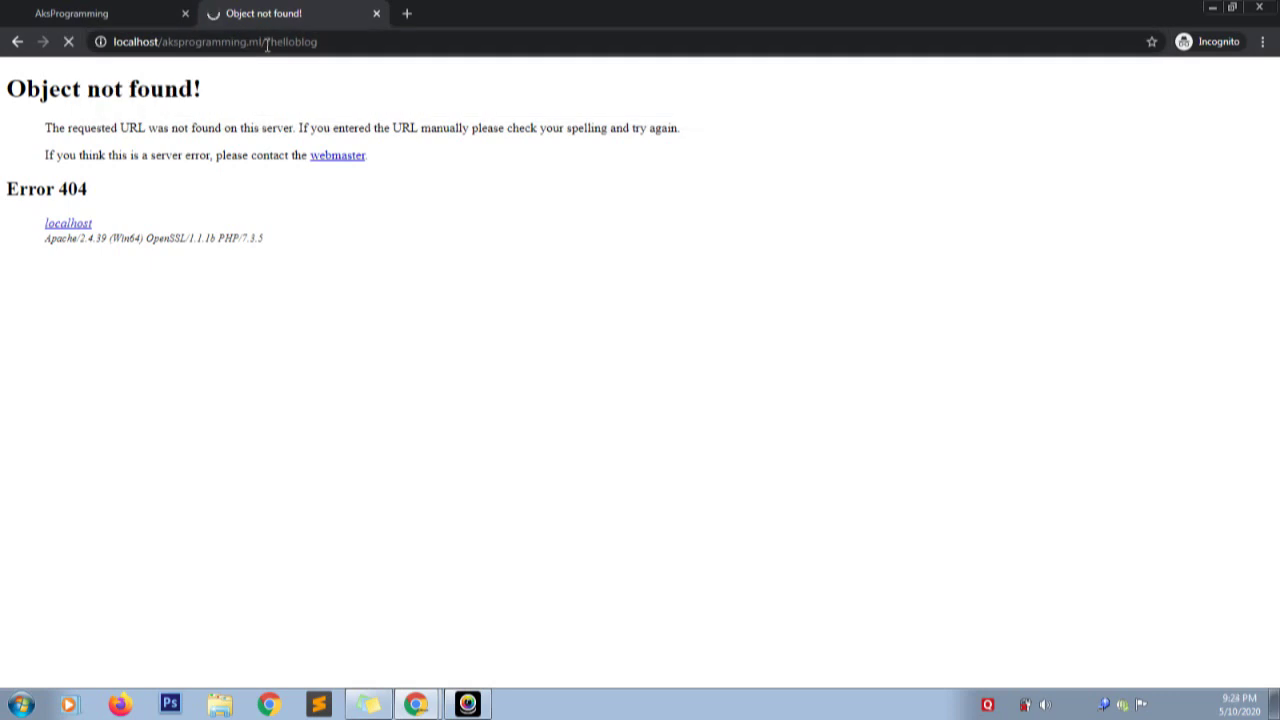
Compare the loaded login page address with the login URL in the WPS Hide Login settings
left_click(418, 705)
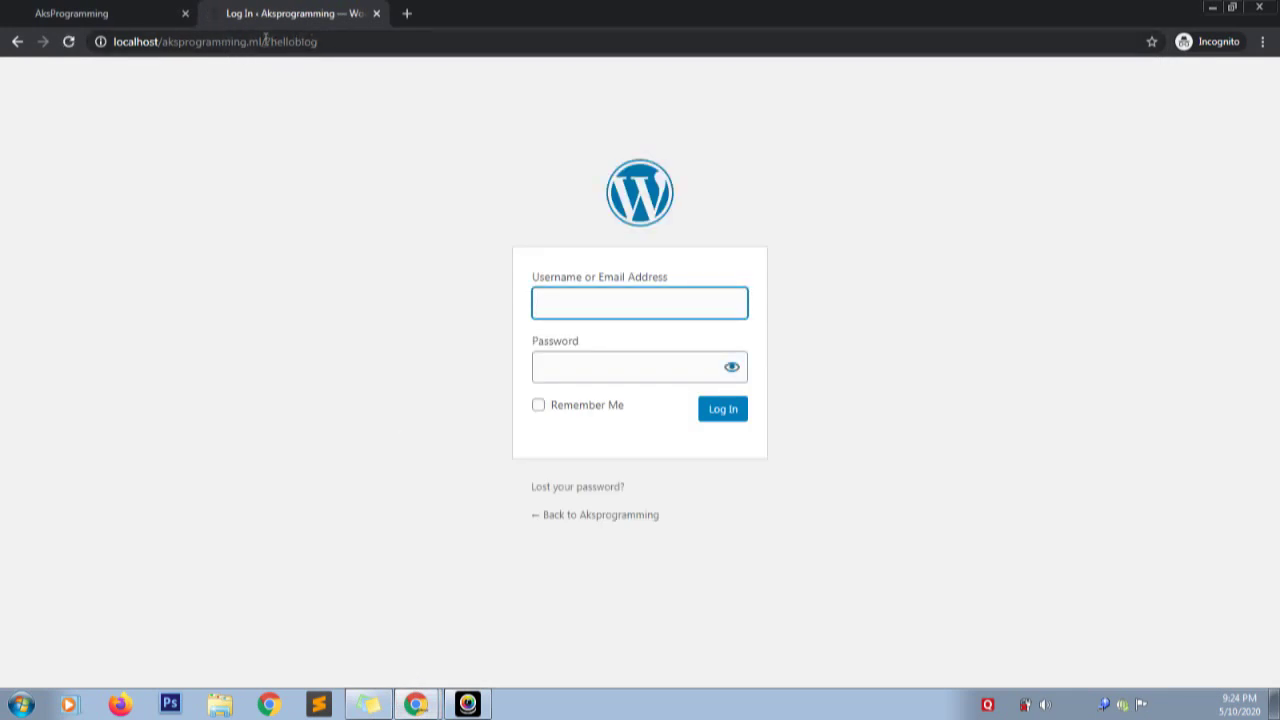
left_click(150, 8)
left_click(286, 12)
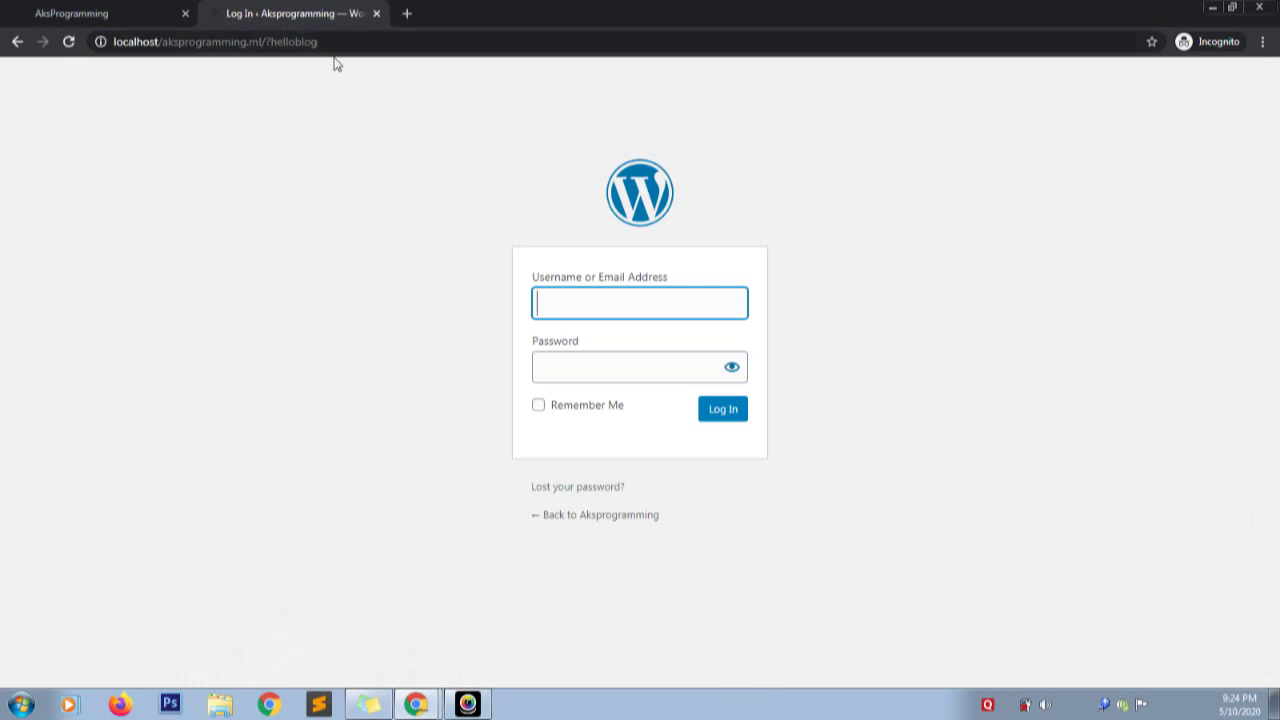
left_click(416, 704)
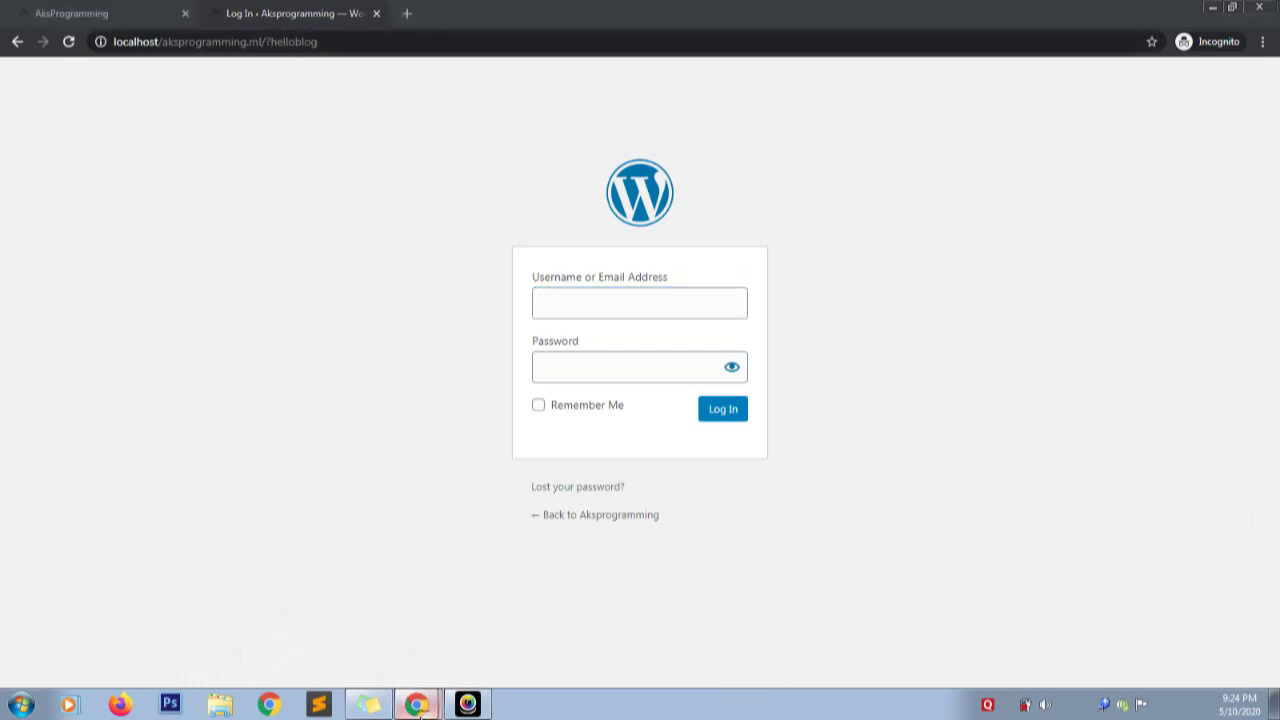
left_click(420, 648)
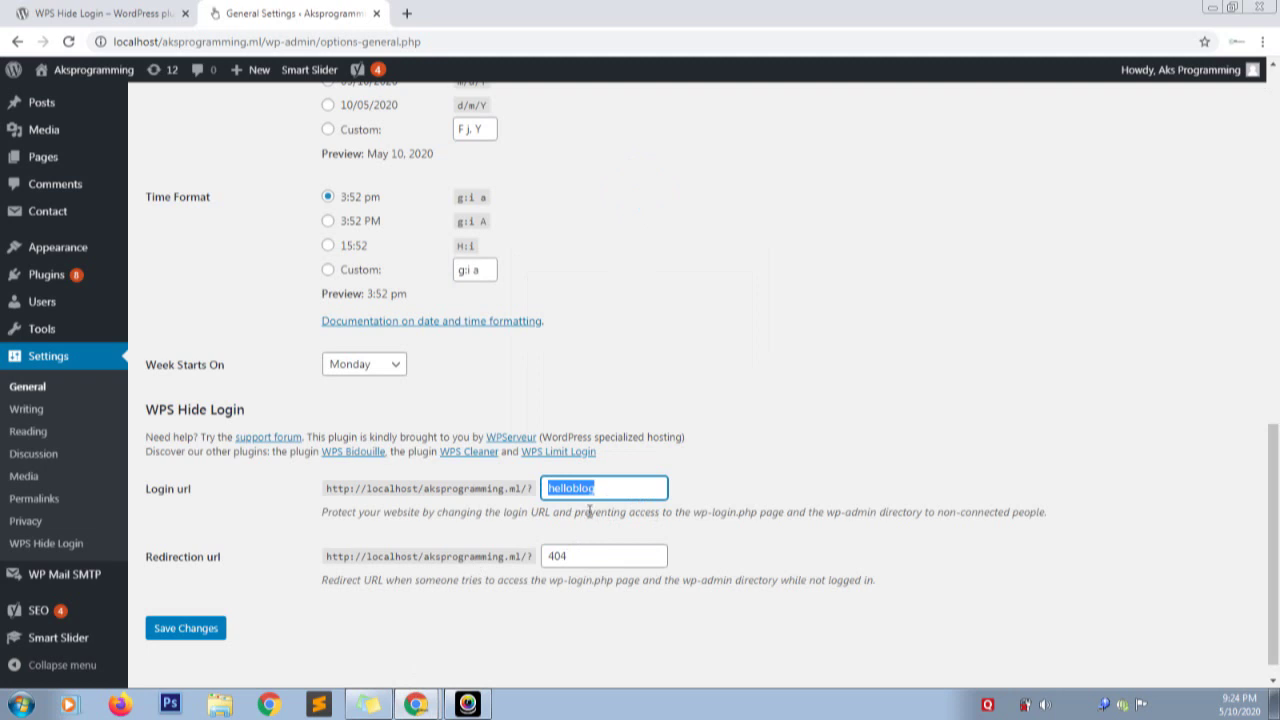
Return to the incognito window and test the address without the question mark, localhost/aksprogramming.ml/helloblog
left_click(416, 706)
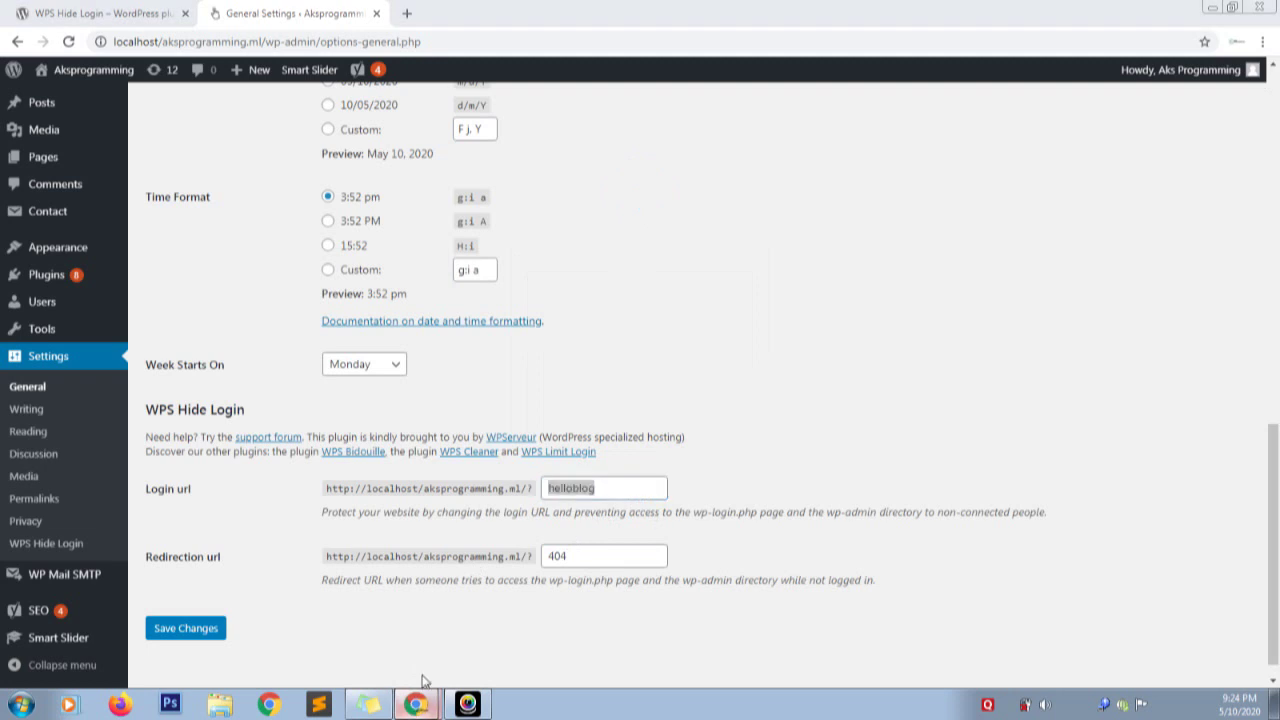
left_click(421, 665)
left_click(269, 42)
key("Return")
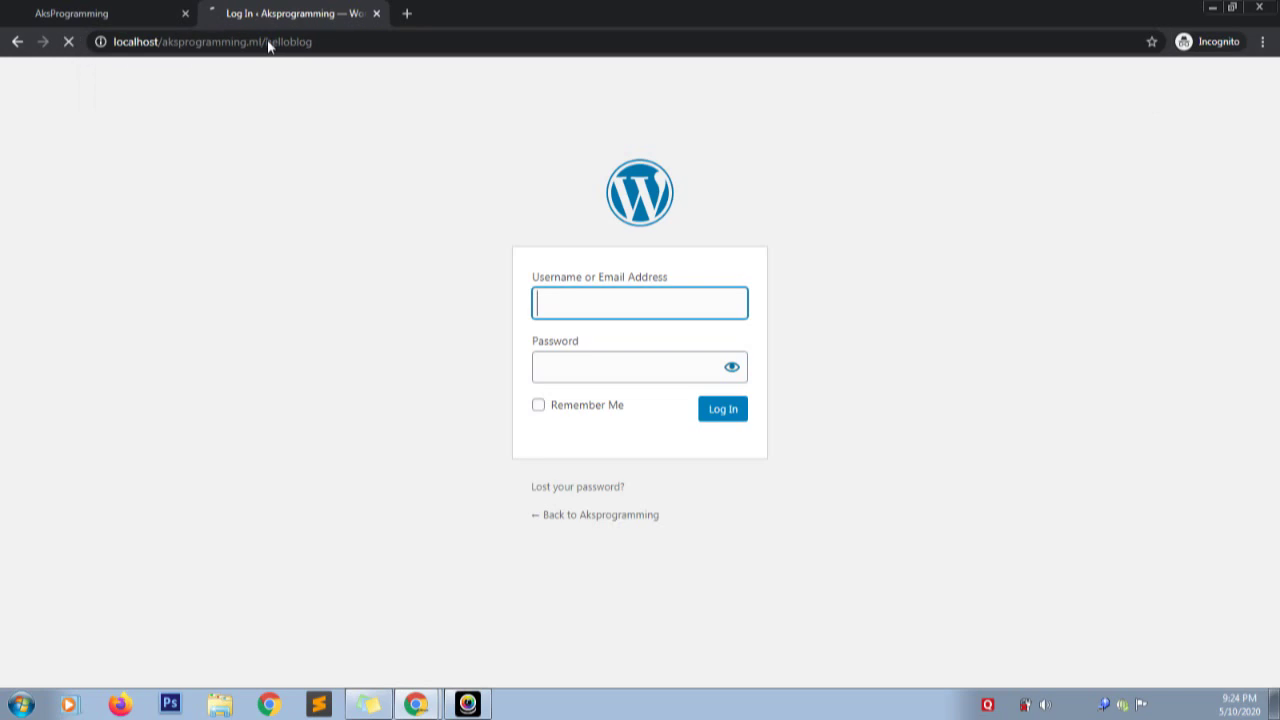
Restore the "?" before "helloblog" in the address, load the login page and activate its username field
left_click(267, 40)
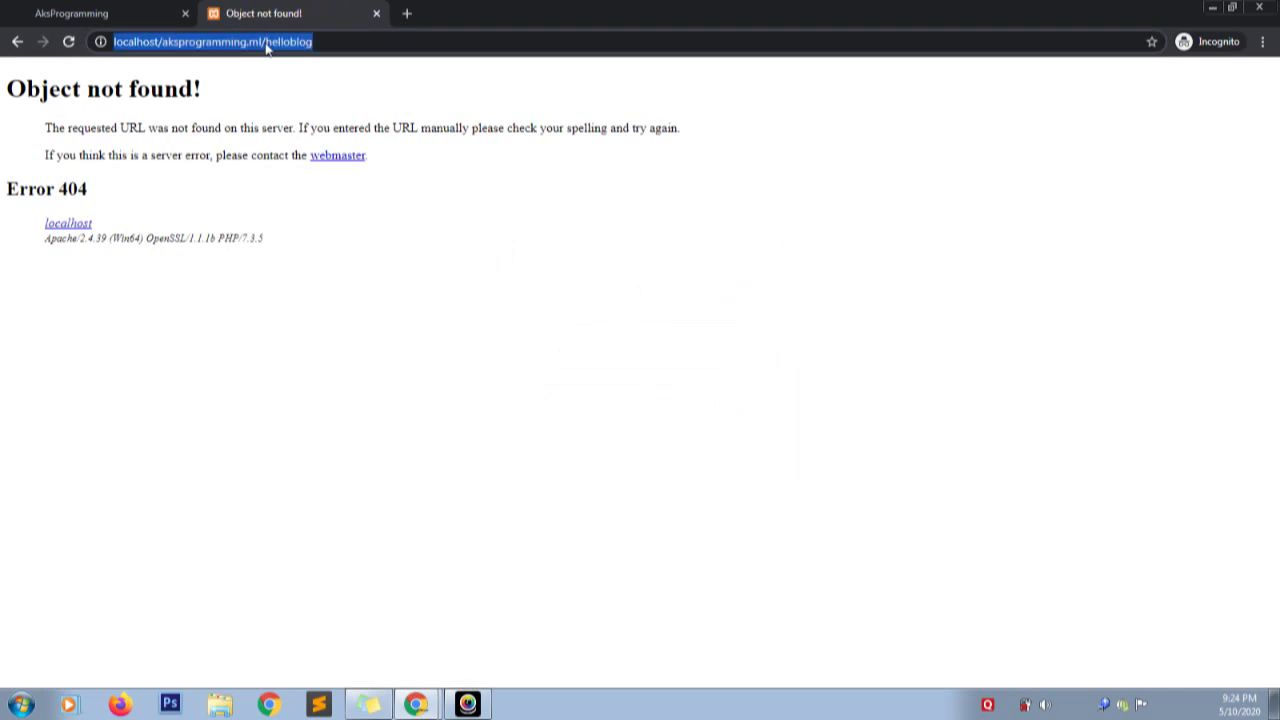
left_click(230, 44)
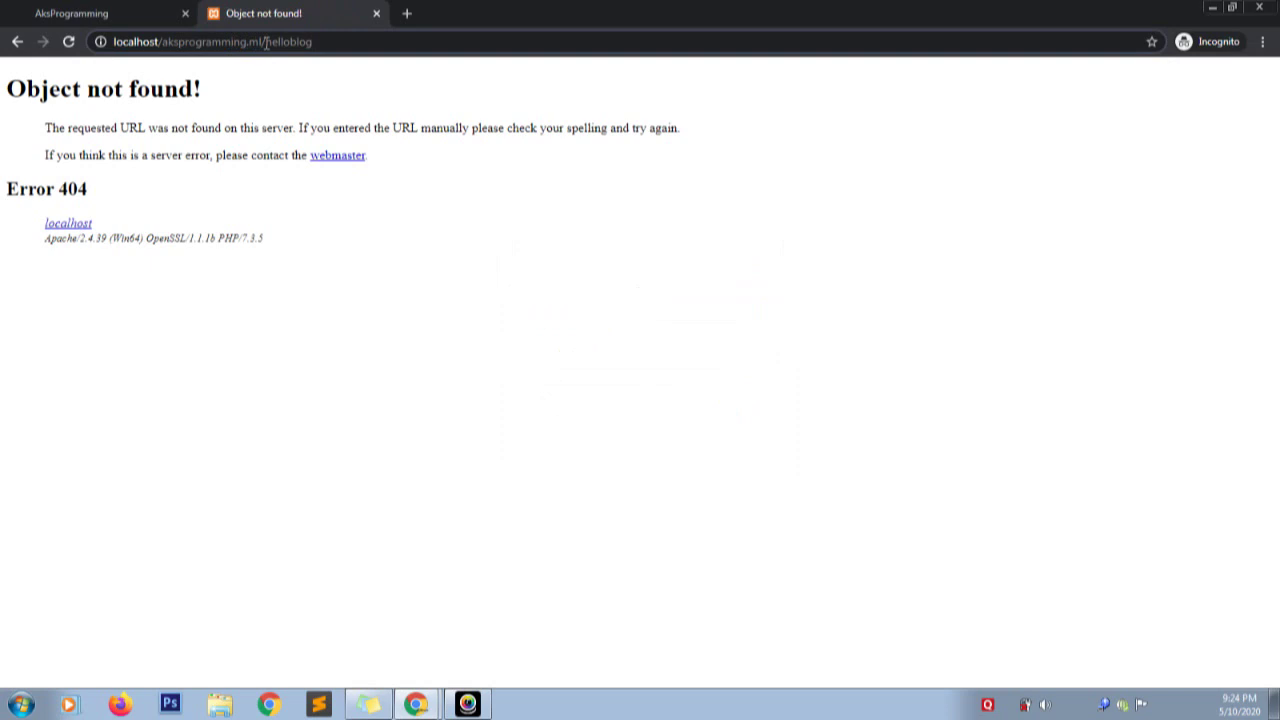
type("?")
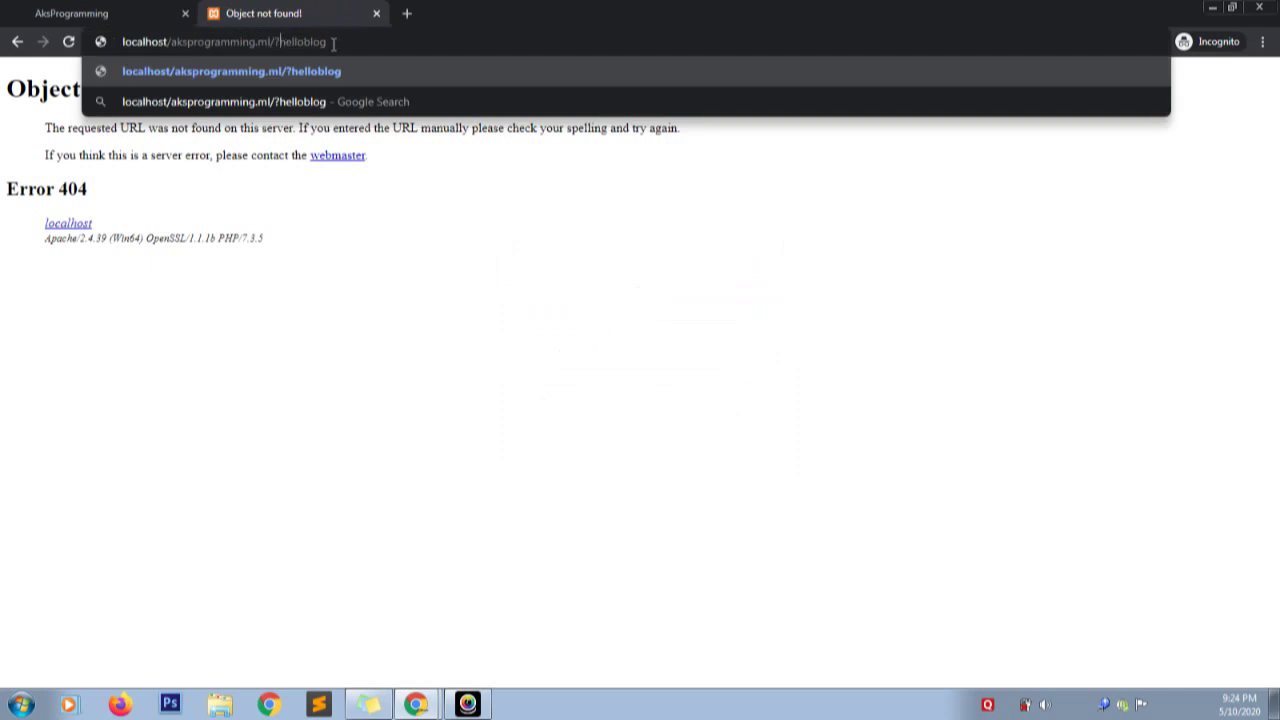
key("Return")
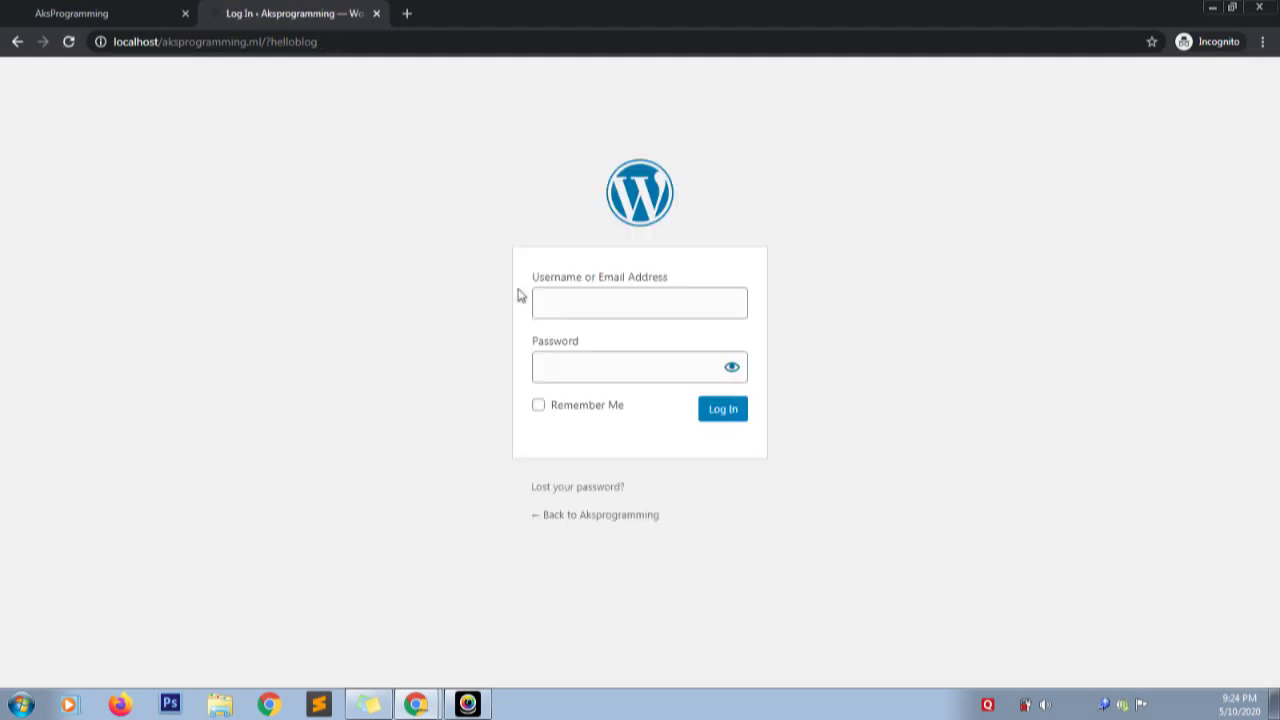
left_click(591, 299)
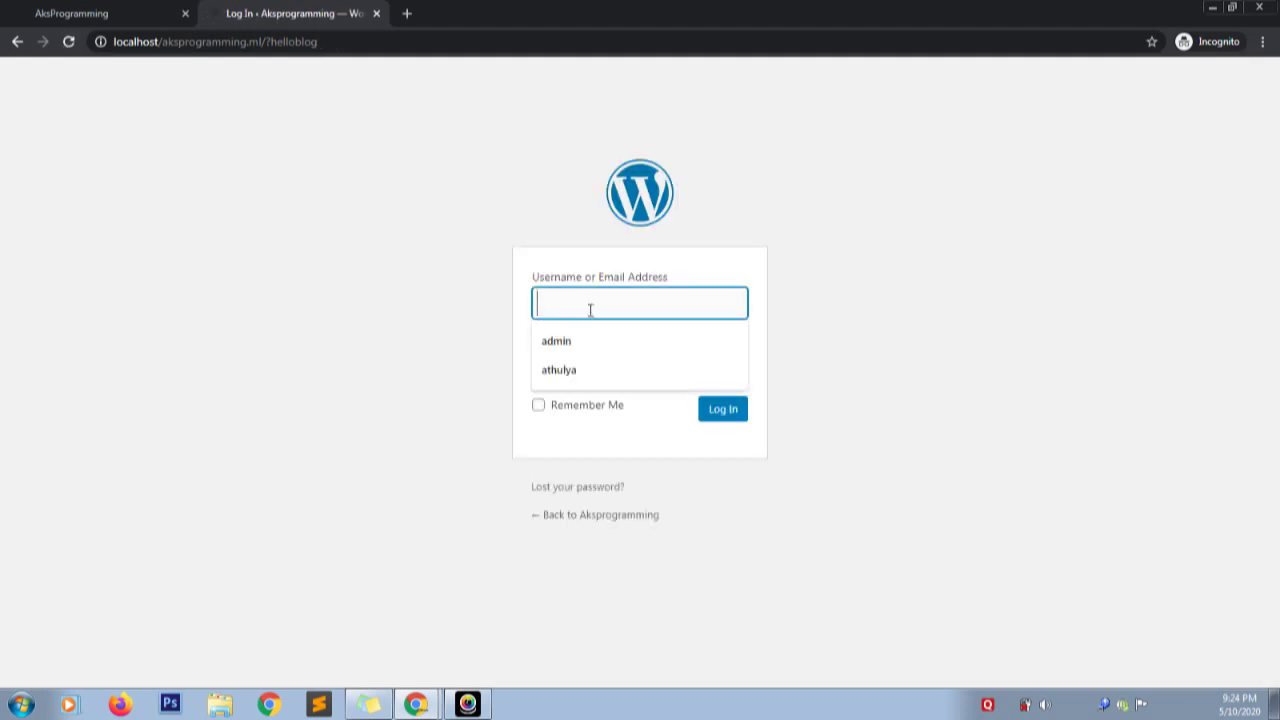
Switch back to the WordPress General Settings window and review the WPS Hide Login login URL and redirection URL
left_click(815, 137)
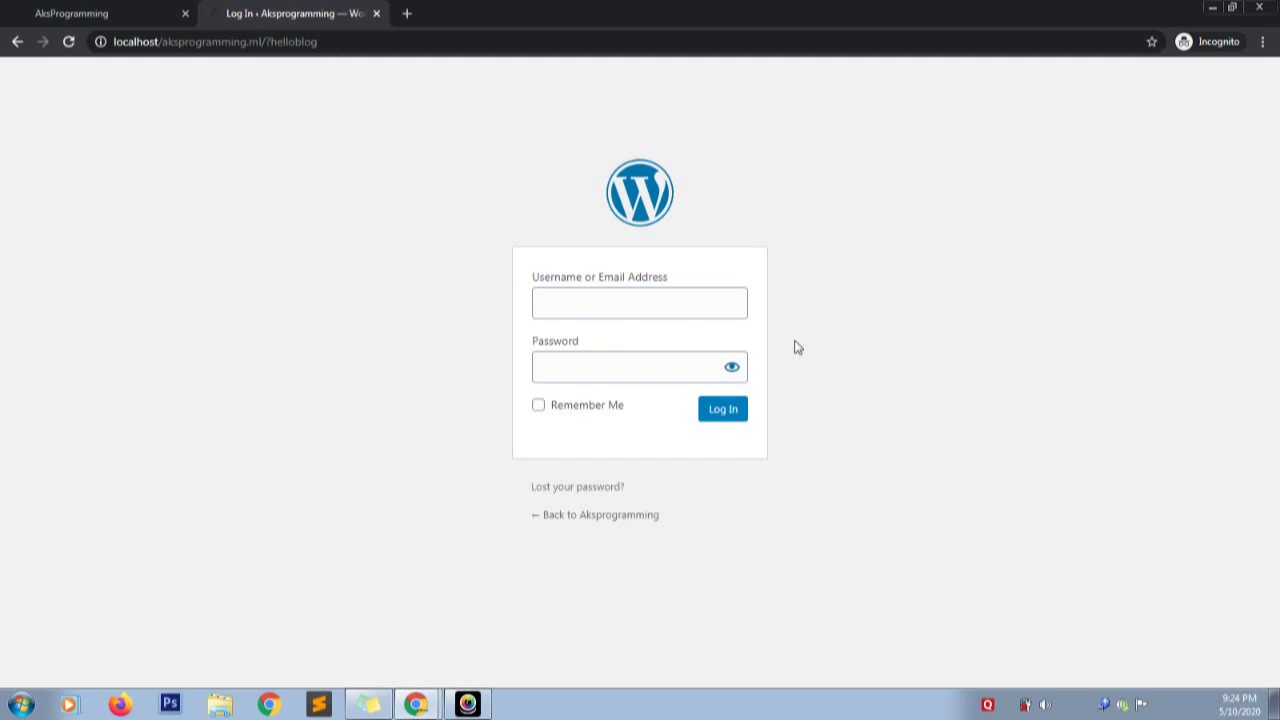
left_click(410, 695)
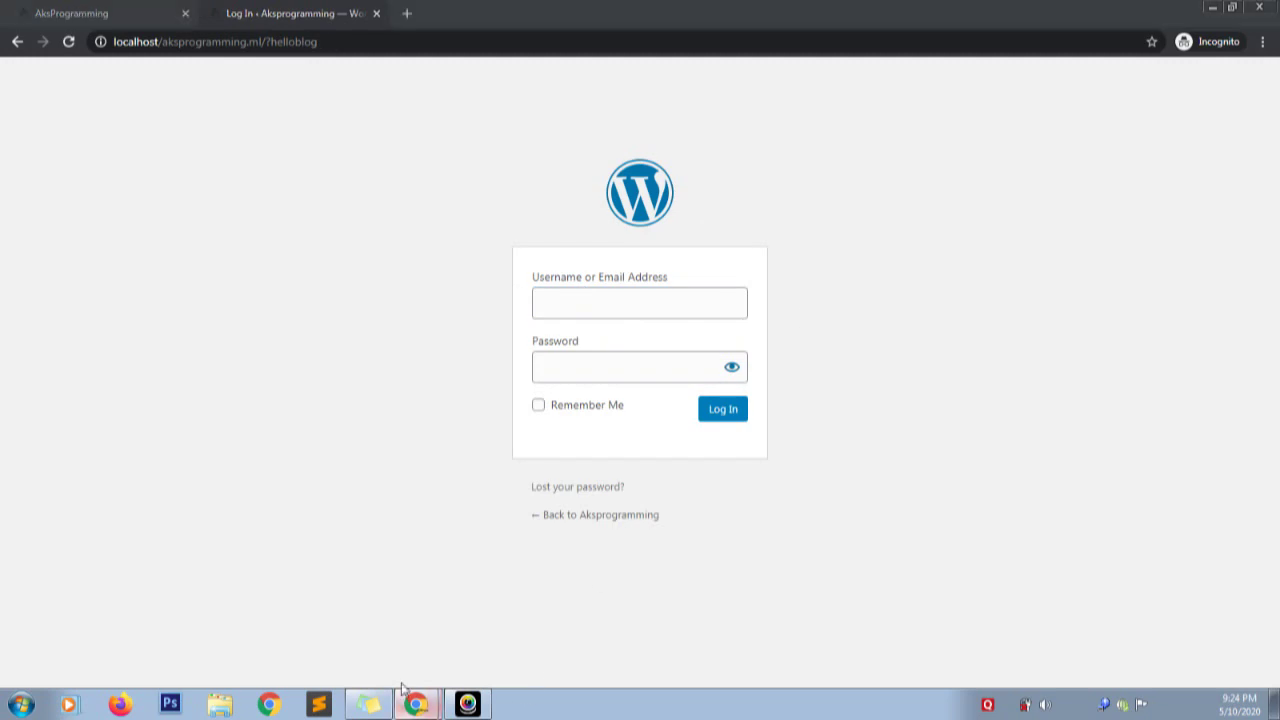
left_click(411, 640)
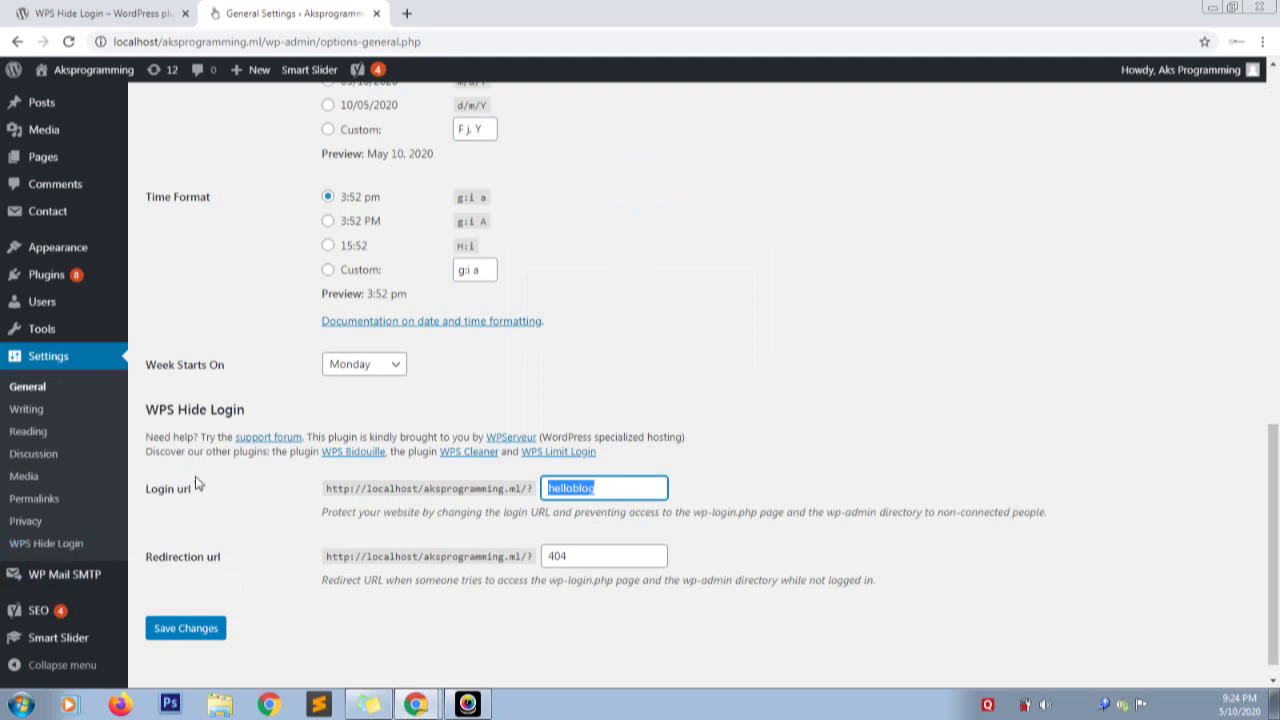
left_click(655, 495)
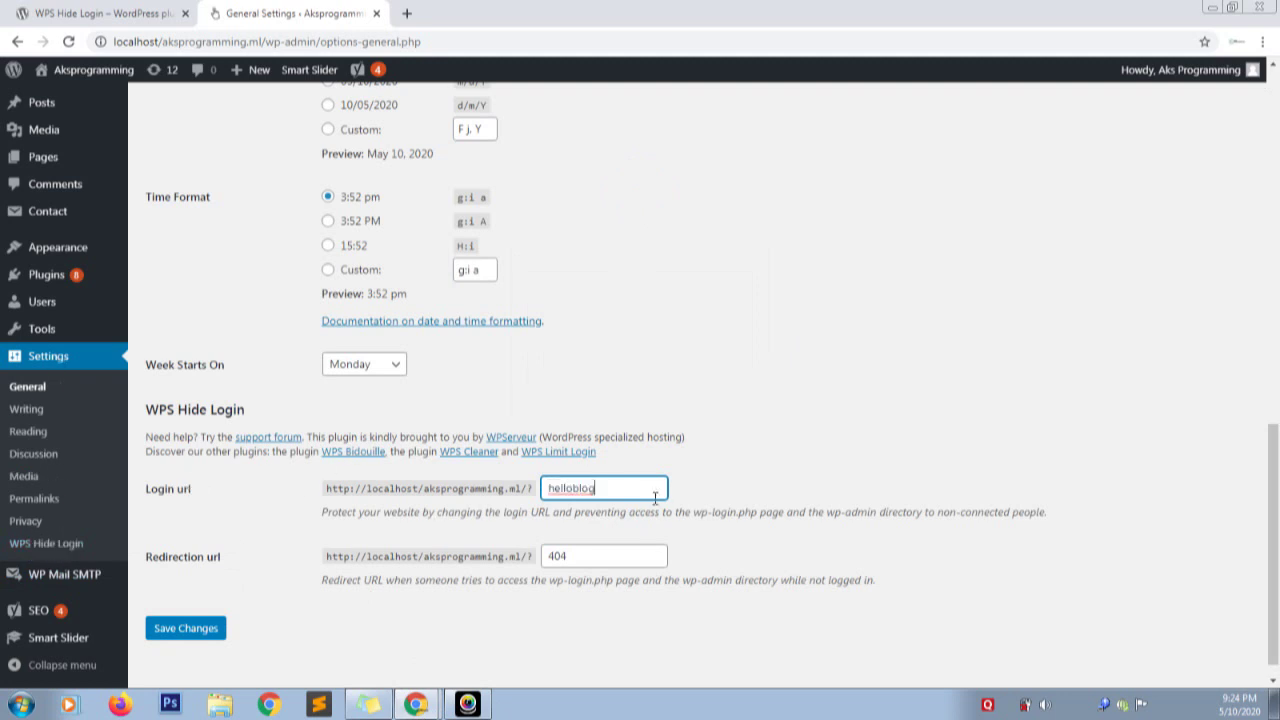
left_click(735, 434)
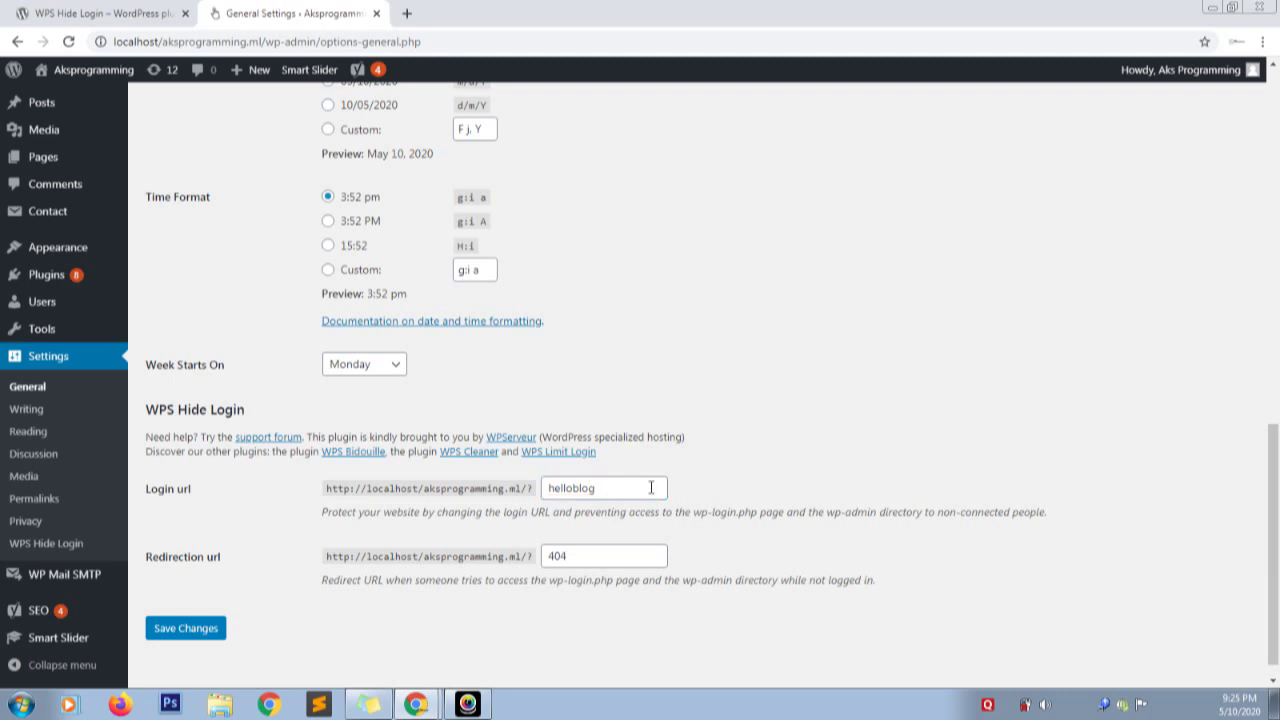
left_click(578, 555)
left_click(608, 488)
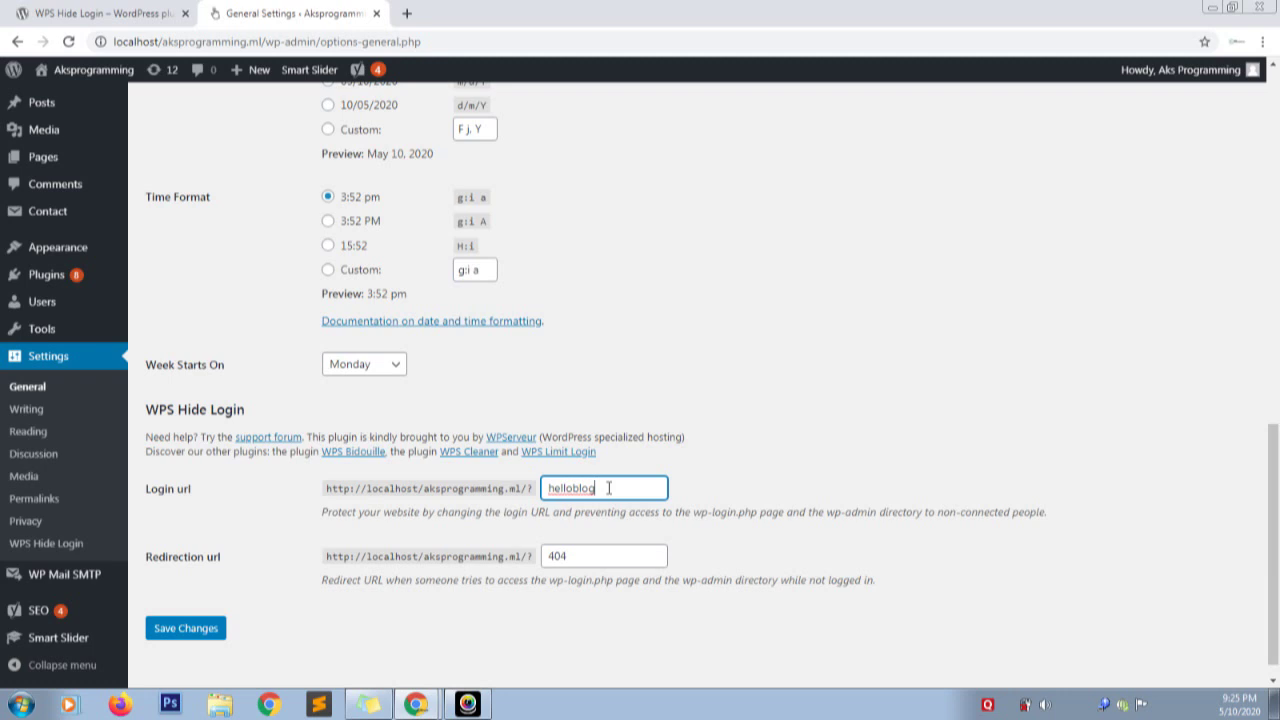
Dismiss the plugin rating, new login page address and settings saved notices on the General Settings page
left_click_drag(1266, 512, 1276, 120)
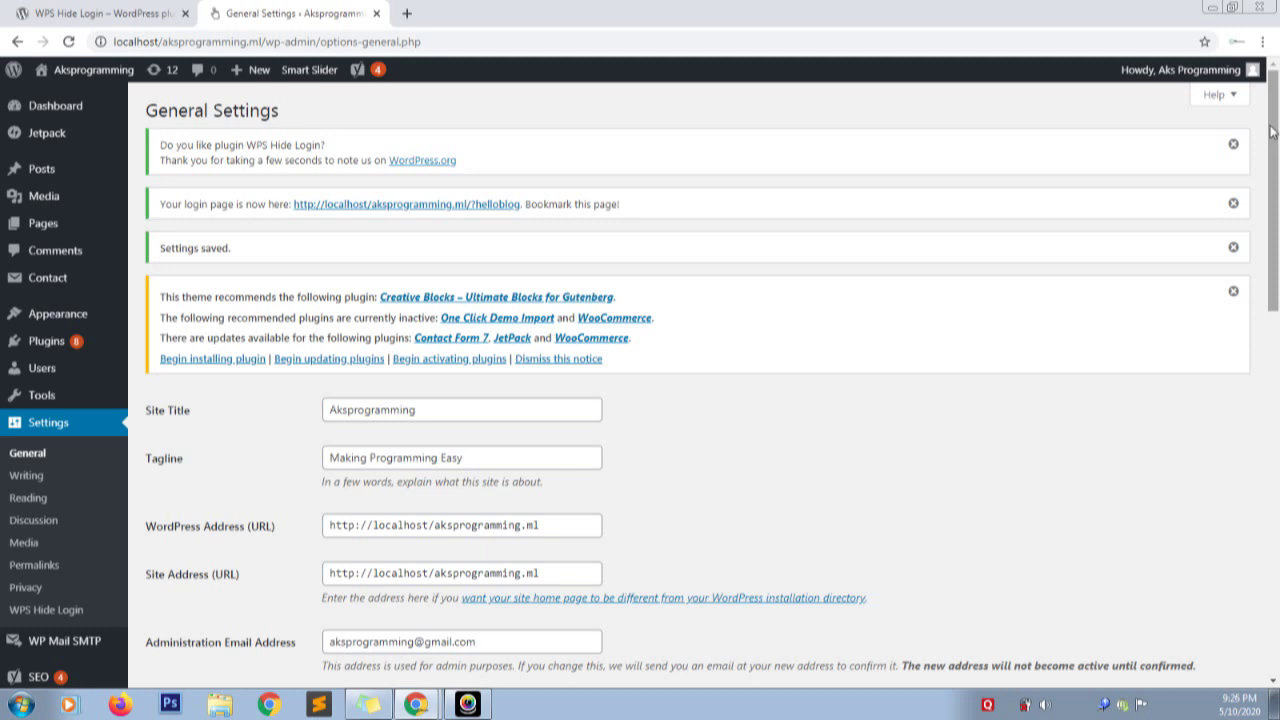
left_click(1233, 144)
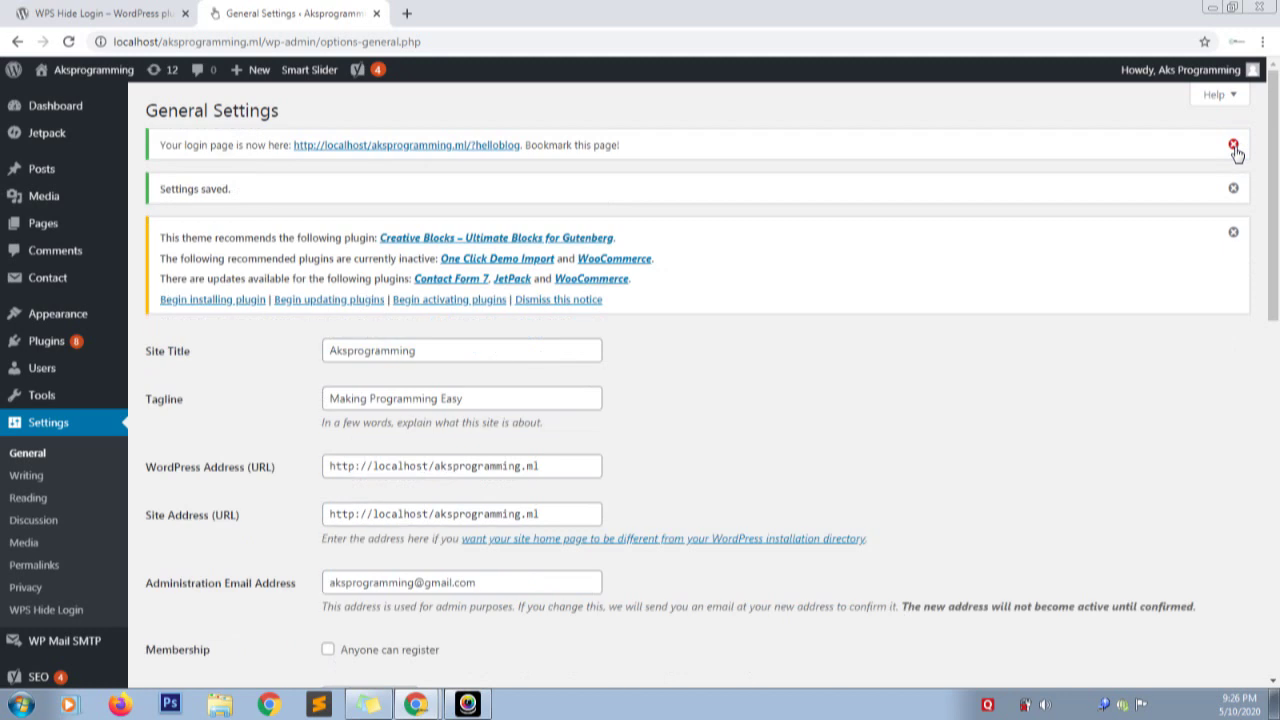
left_click(1233, 145)
left_click(1234, 146)
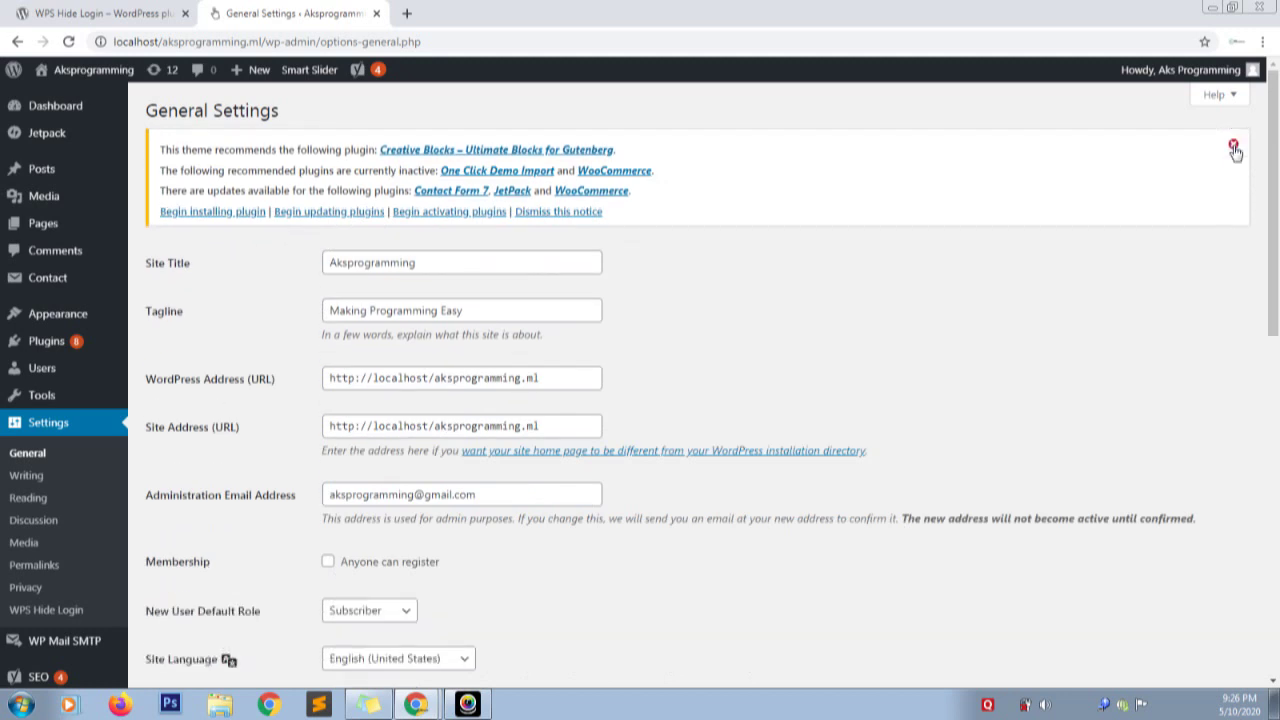